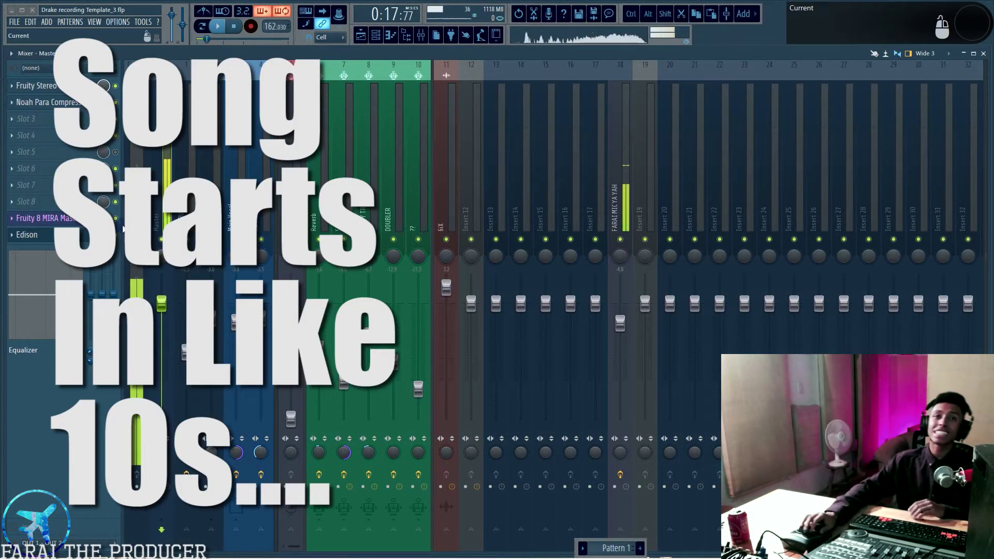
- Play back the song arrangement in the playlist from about bar 13 and stop playback
click(255, 169)
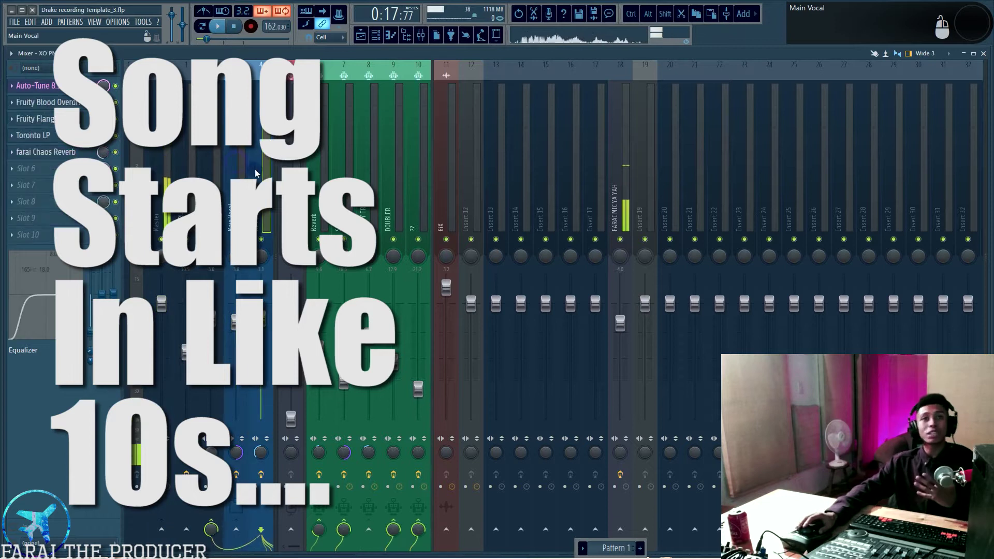
click(360, 35)
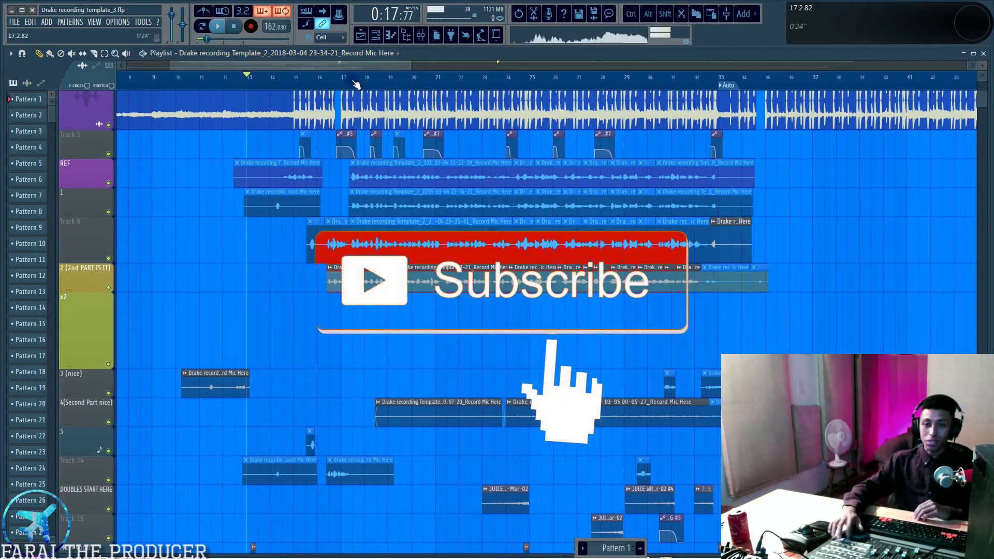
key(space)
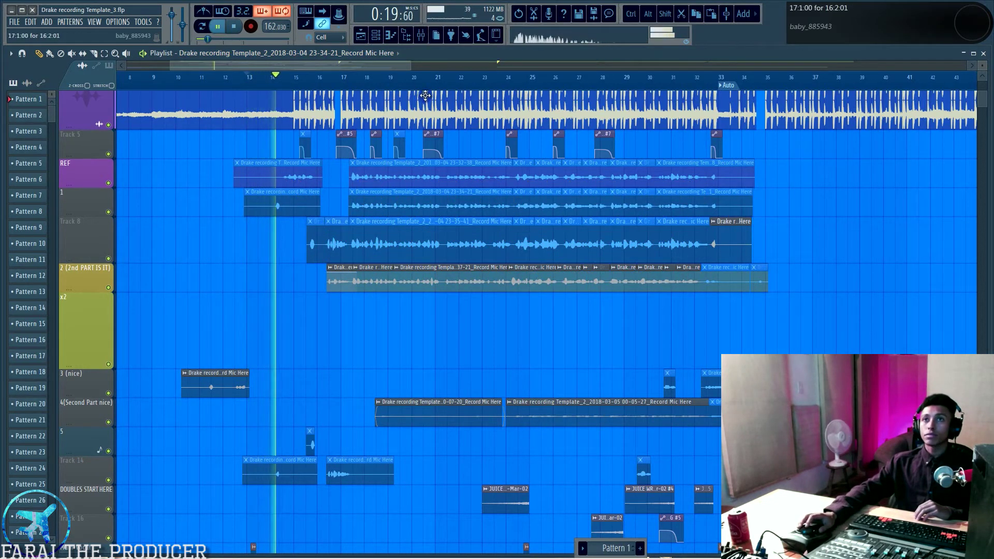
ctrl+scroll(539, 210, down, 4)
scroll(541, 207, up, 4)
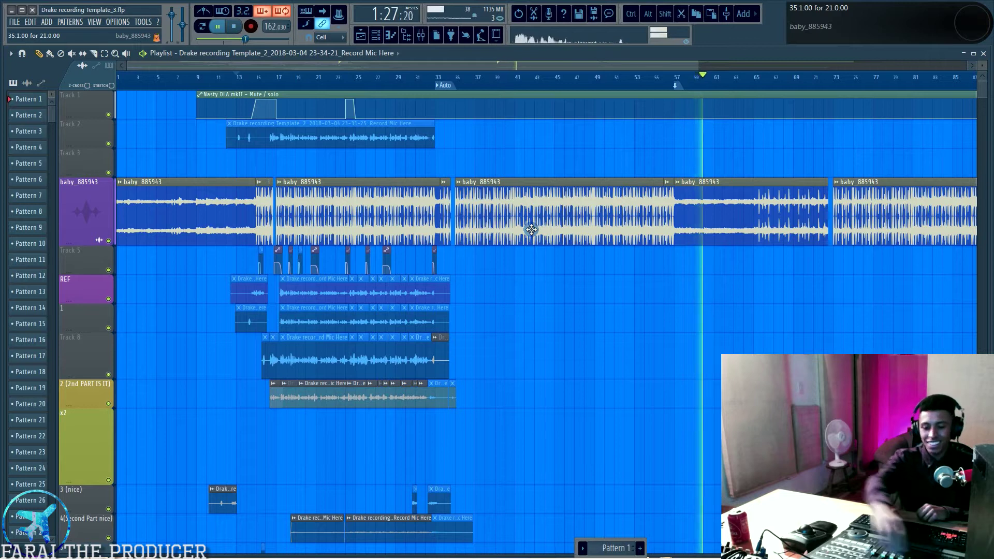
key(space)
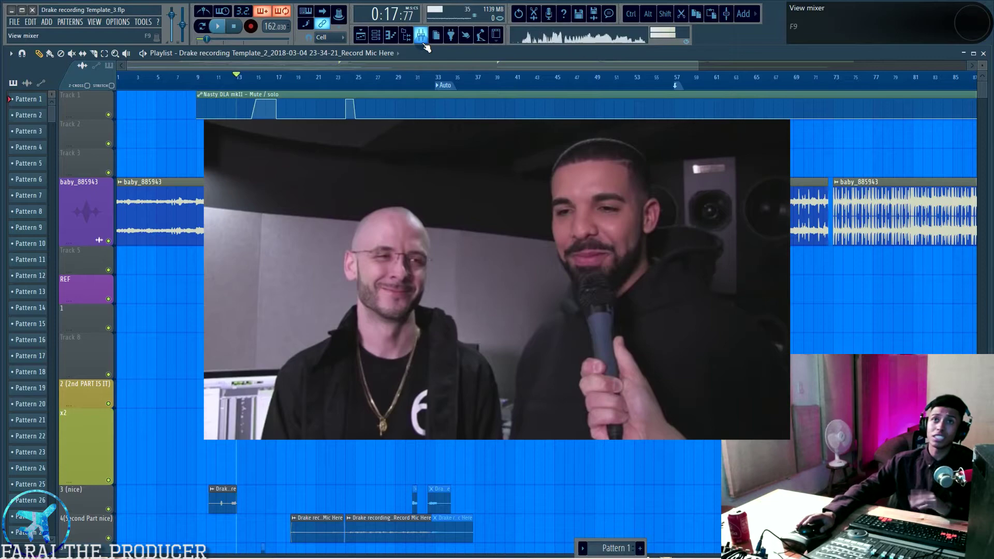
- Increase the height of the playlist track named "2 (2nd PART IS IT)"
click(422, 36)
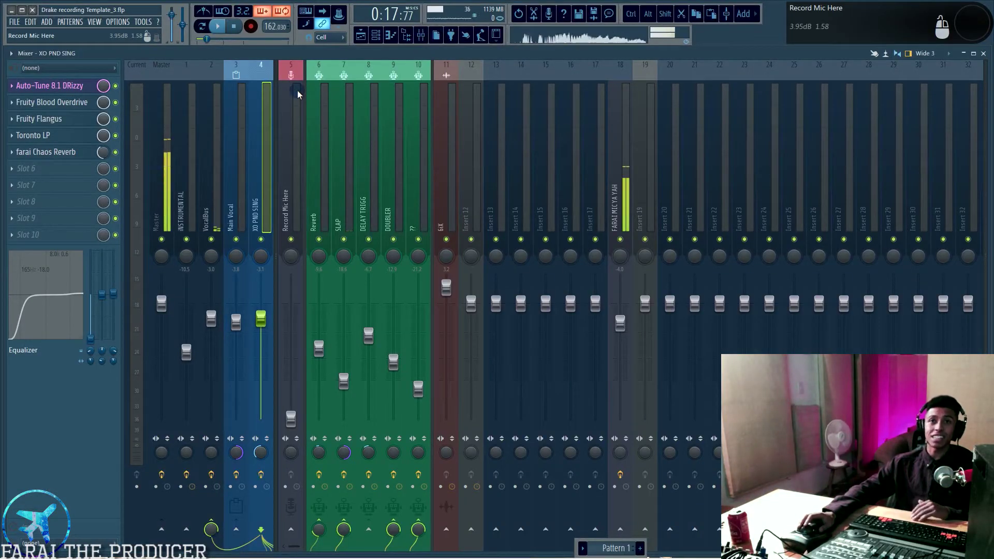
click(359, 34)
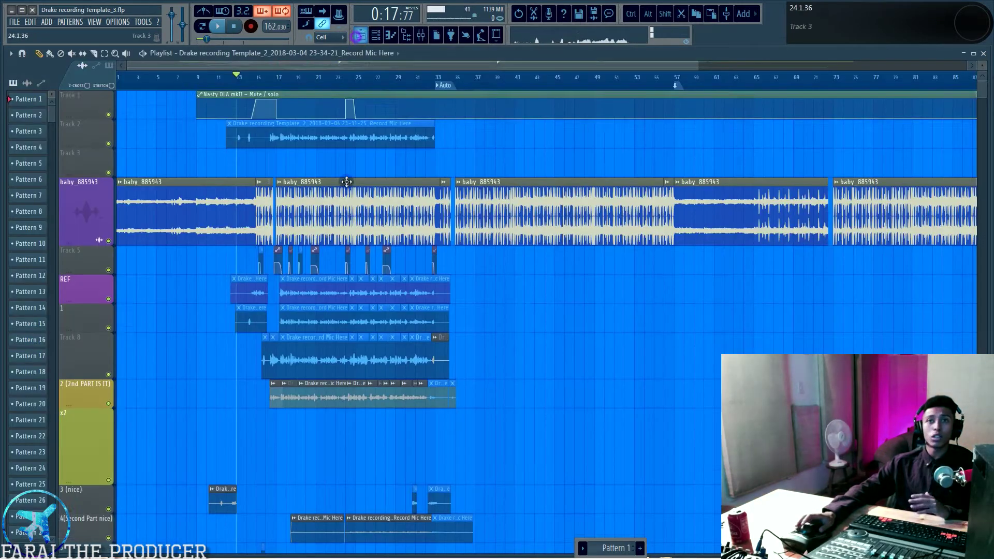
scroll(164, 271, down, 3)
drag(86, 287, 86, 303)
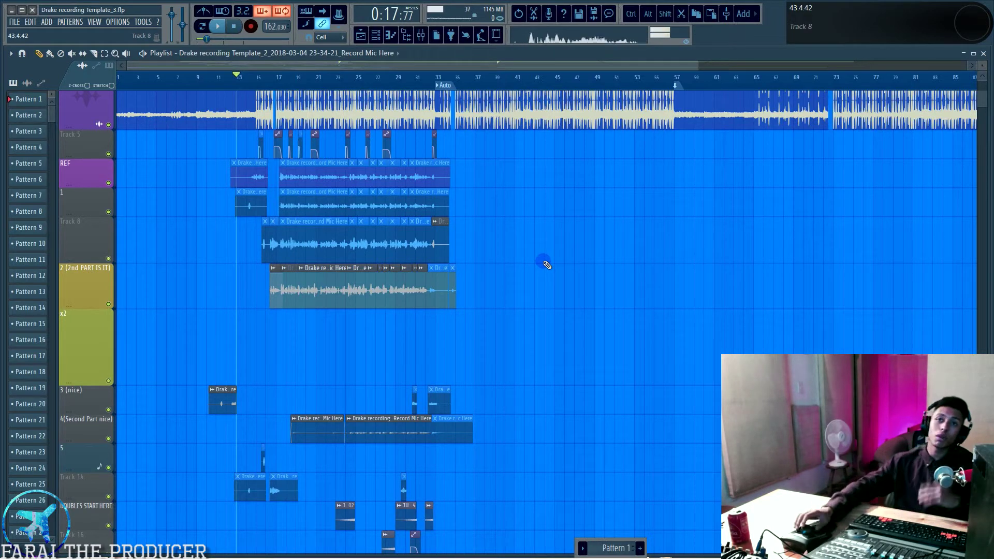
drag(251, 289, 522, 302)
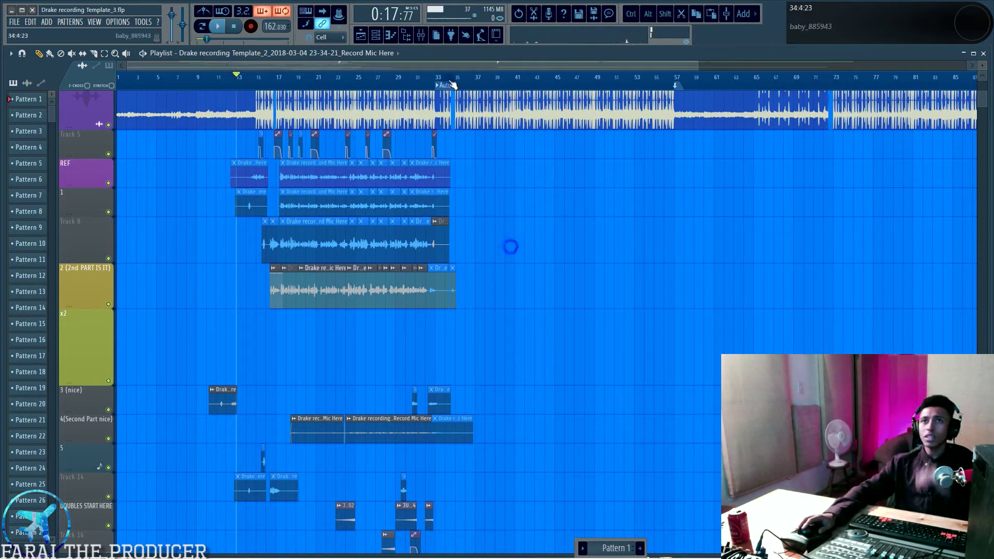
- Examine the Auto-Tune 8.1 Drizzy pitch correction settings on the Main Vocal mixer track and close the plugin
key(F9)
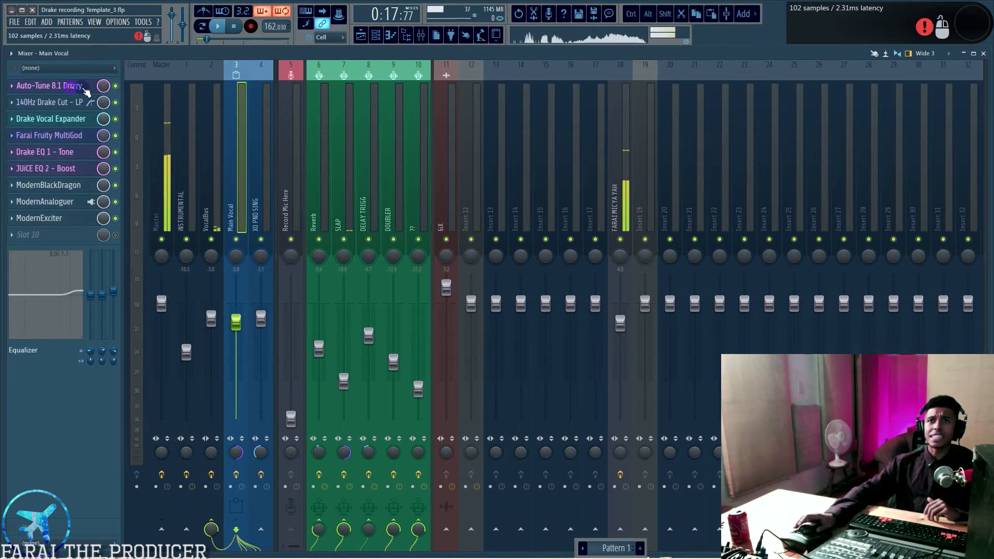
click(83, 86)
drag(453, 221, 432, 136)
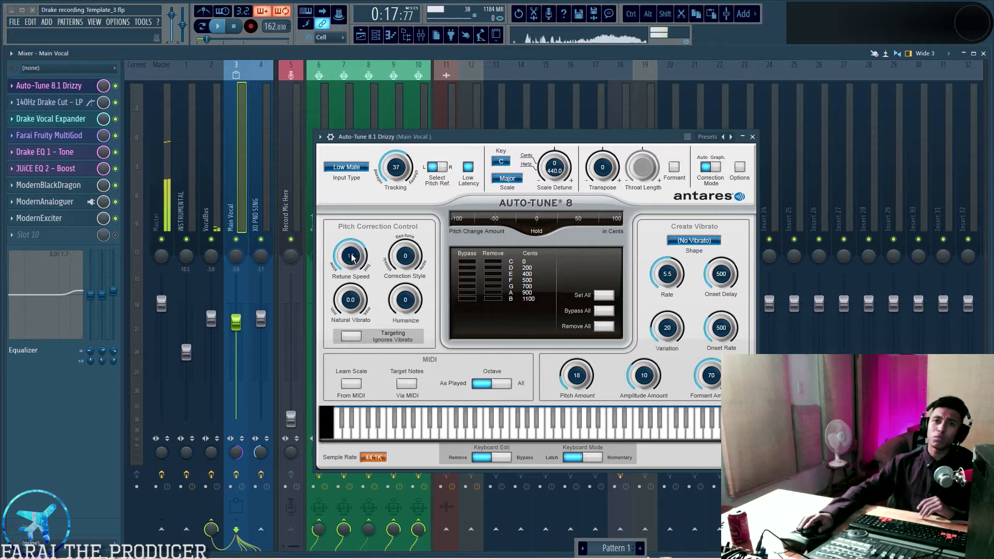
click(421, 243)
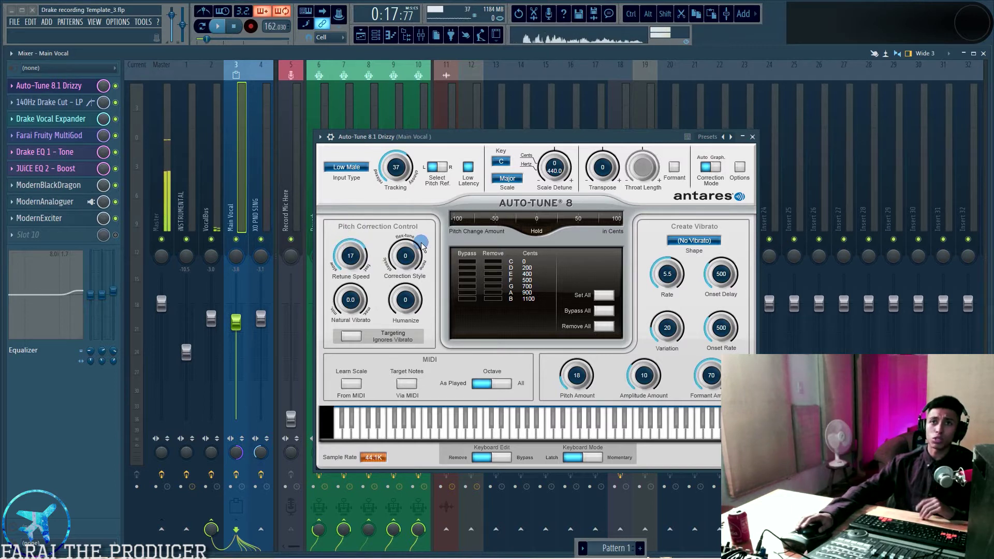
click(361, 167)
click(354, 148)
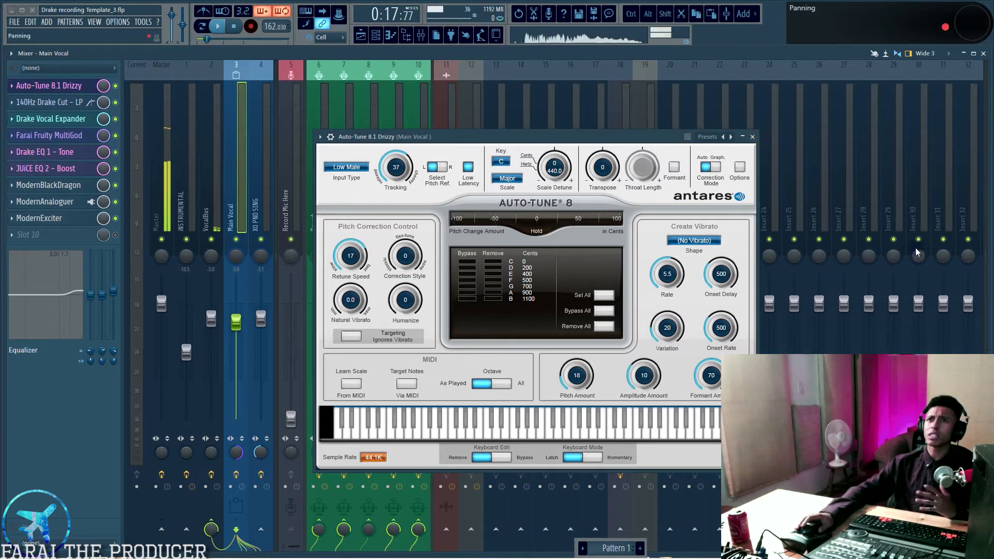
click(753, 137)
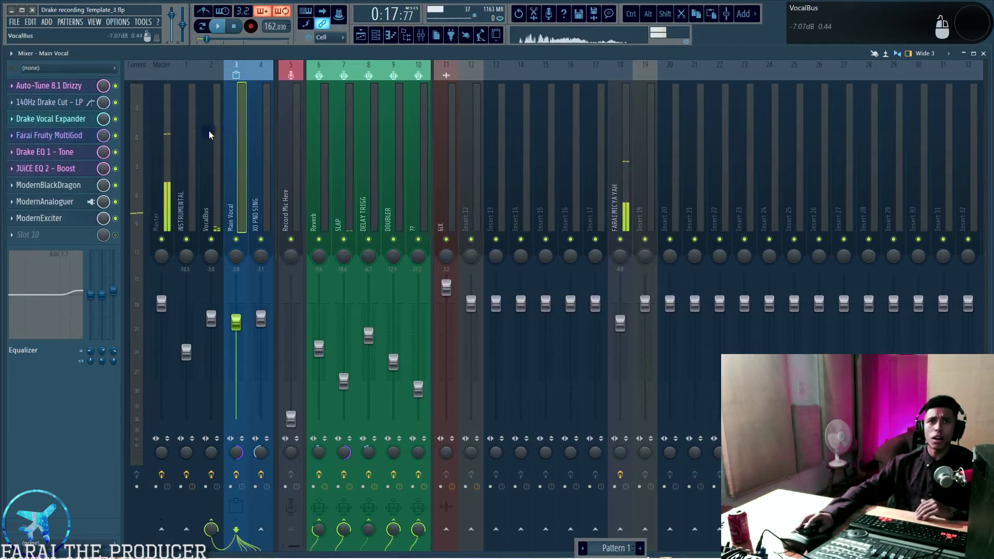
- Review the curve of the 140Hz Drake Cut - LP equalizer on Main Vocal and close it
click(72, 102)
drag(402, 186, 378, 128)
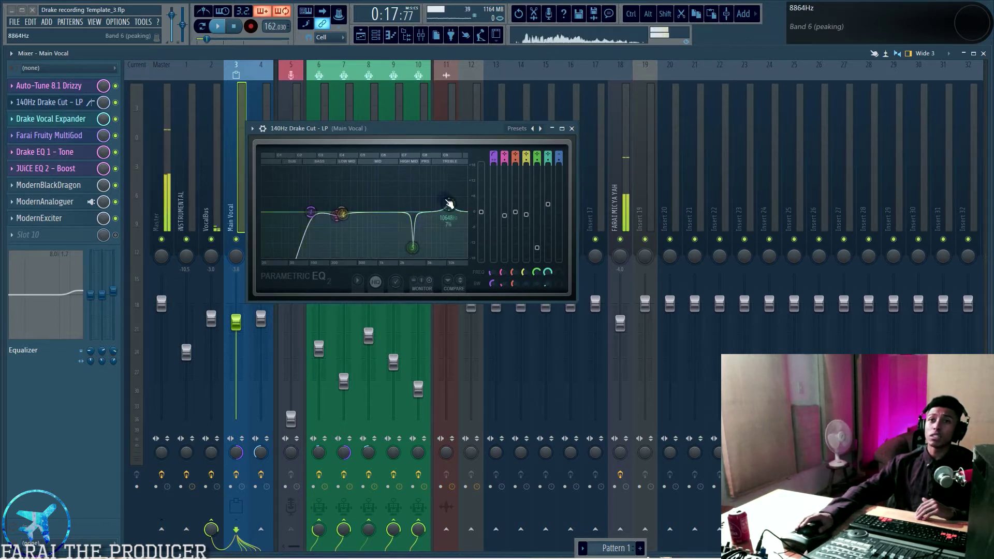
click(571, 128)
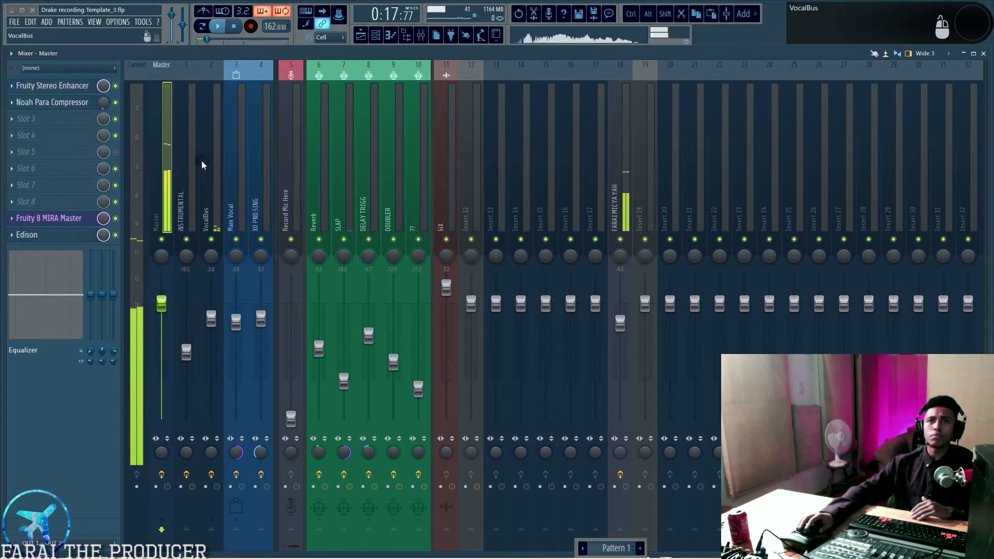
- Rename the Drake Vocal Expander effect on the Main Vocal track as "Drake Vocal cPMPRESS"
click(243, 172)
click(57, 118)
drag(431, 176, 397, 213)
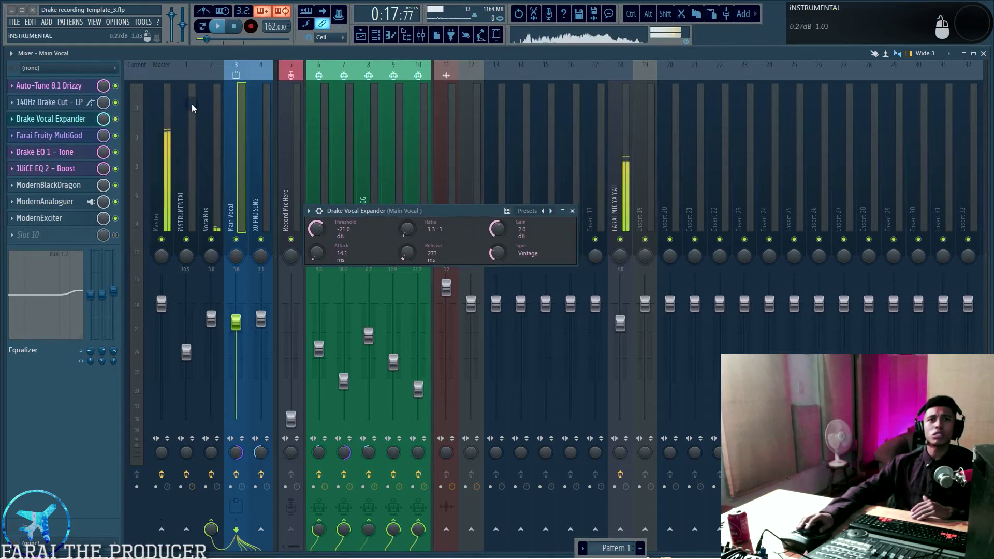
key(F2)
drag(144, 118, 265, 127)
text(cPMPRE)
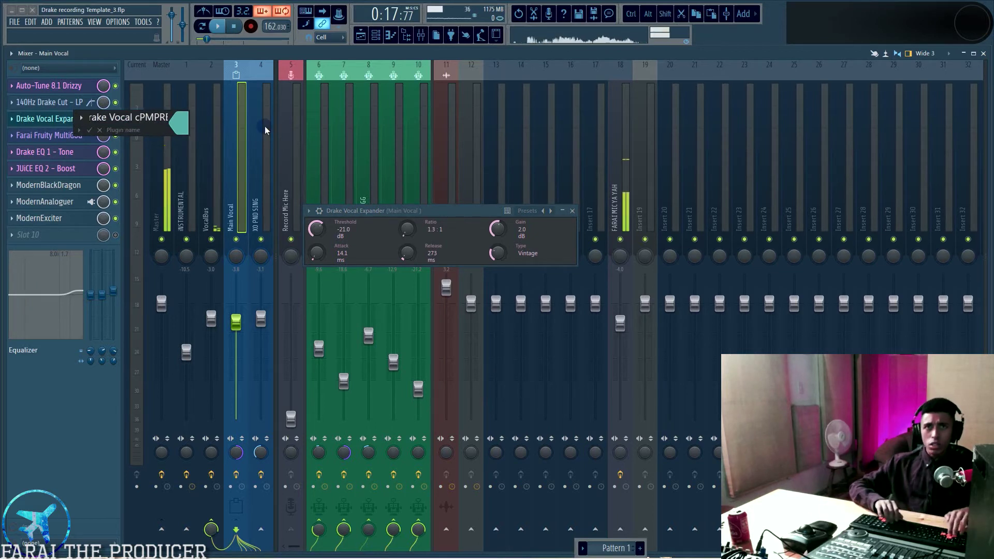
text(SS)
key(Return)
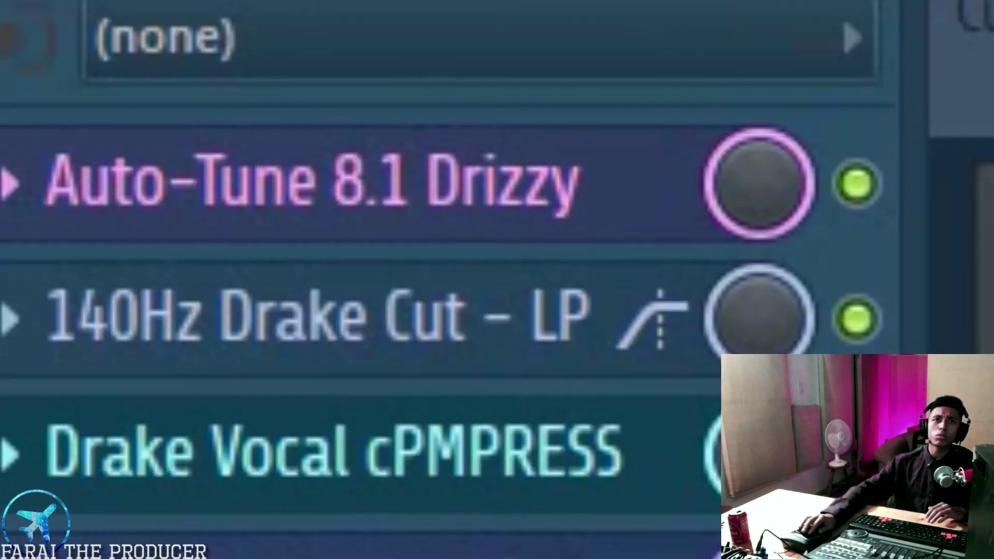
key(F2)
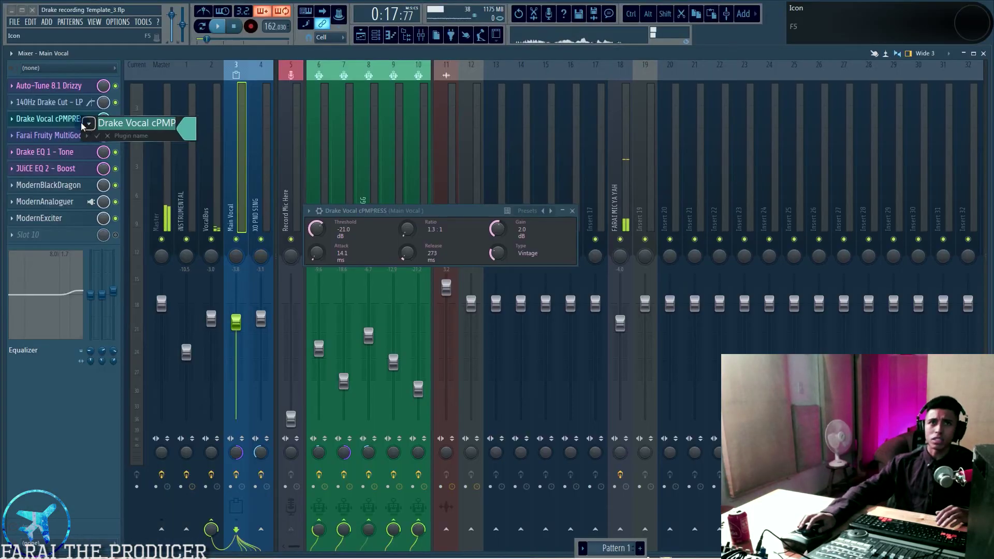
click(97, 132)
- Review the settings of the renamed compressor, close it and open the Farai Fruity MultiGod effect on Main Vocal
drag(424, 210, 394, 257)
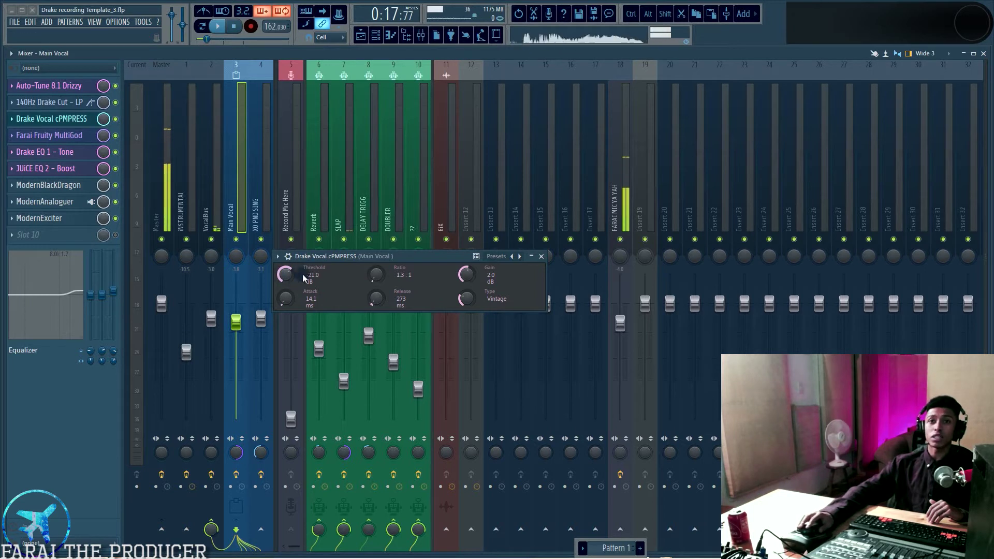
click(541, 258)
click(49, 135)
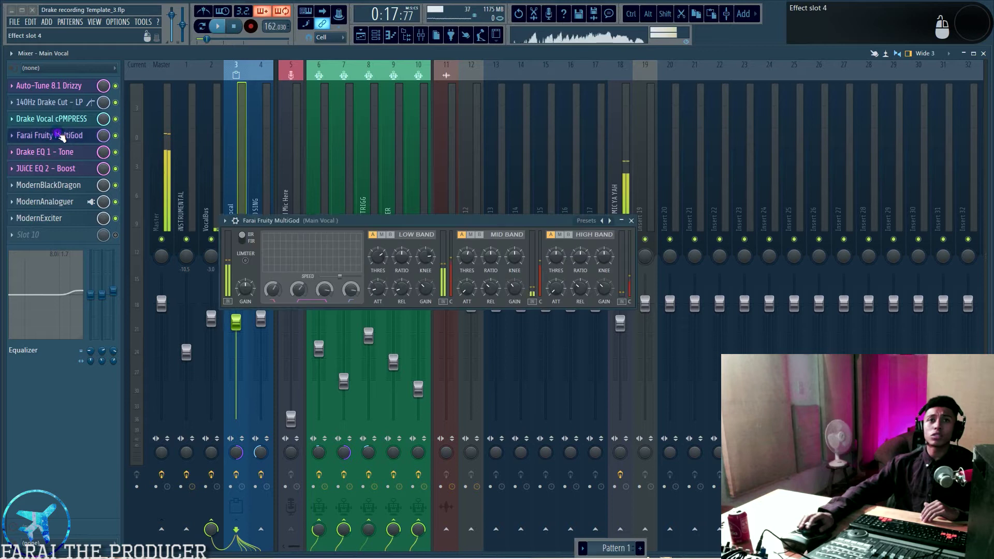
drag(297, 232, 301, 267)
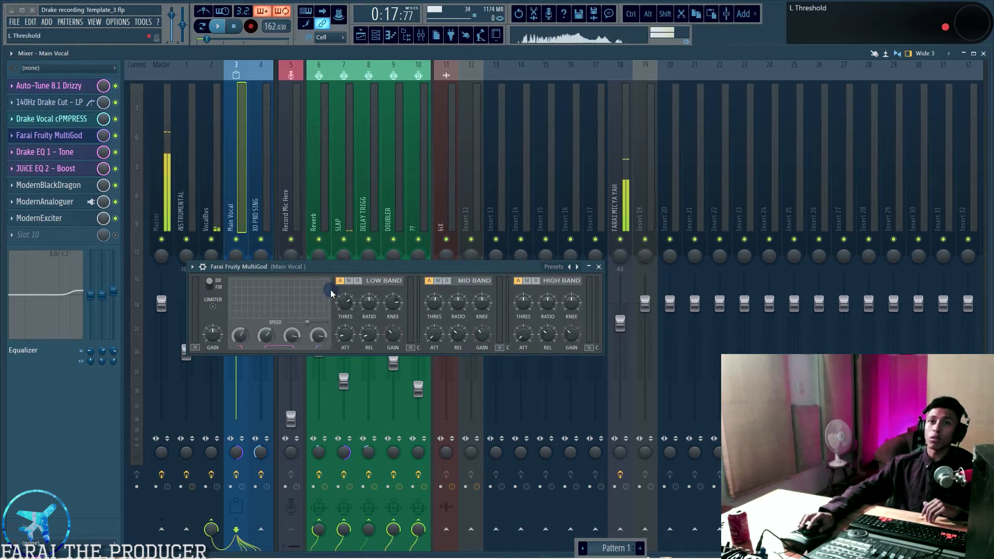
- Play the song from about bar 15 with the Farai Fruity MultiGod window kept in view
click(360, 35)
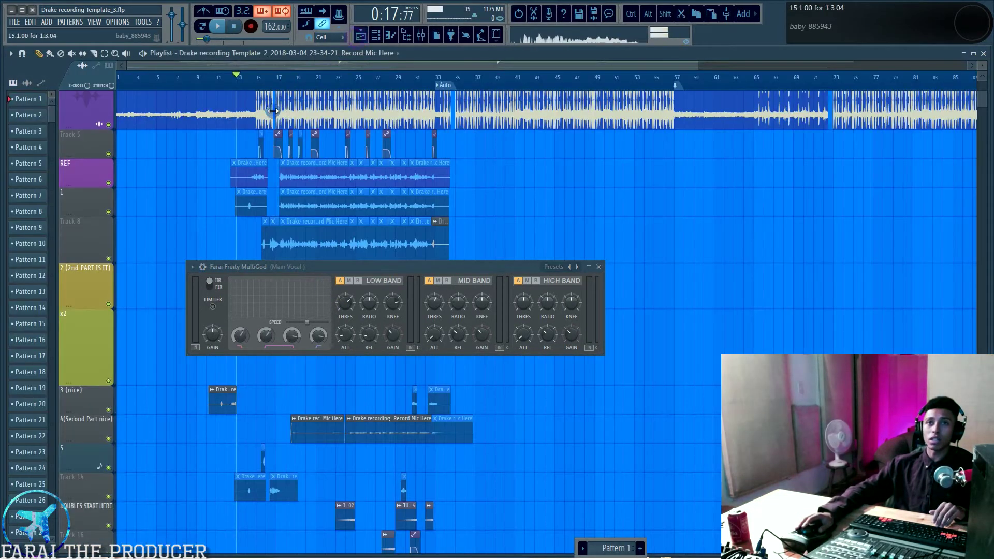
click(257, 78)
key(space)
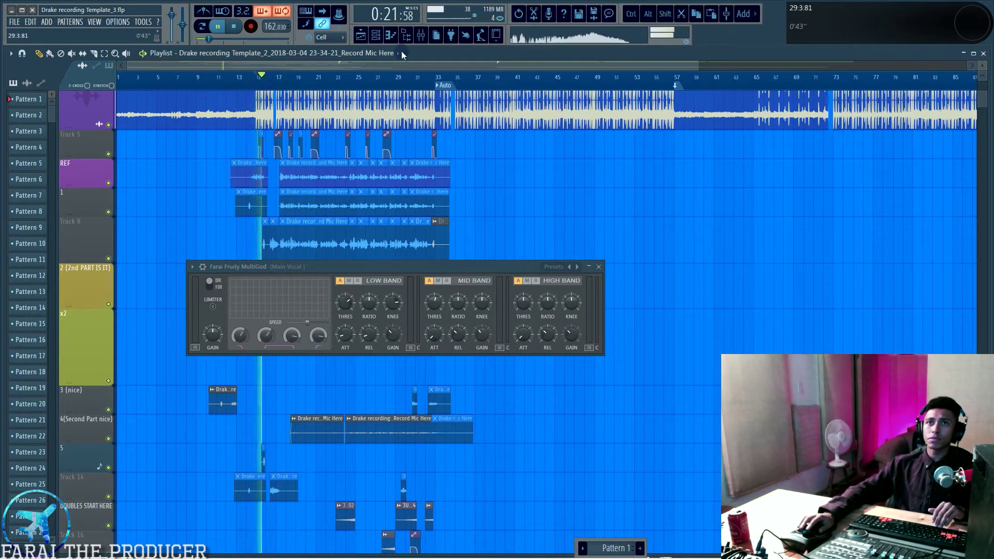
drag(430, 265, 512, 272)
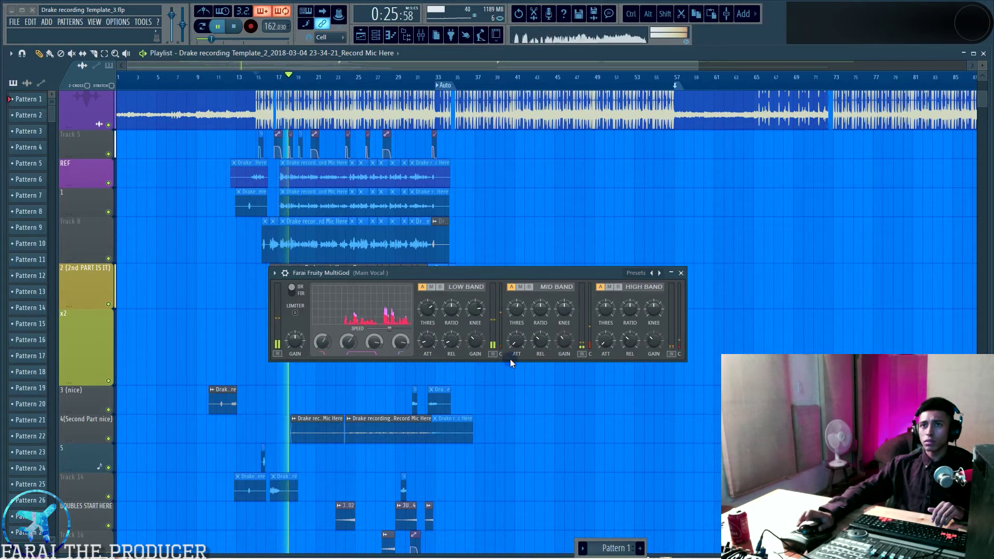
- Compare the Main Vocal sound with Farai Fruity MultiGod bypassed and enabled during playback, stop playback and close the effect
key(F9)
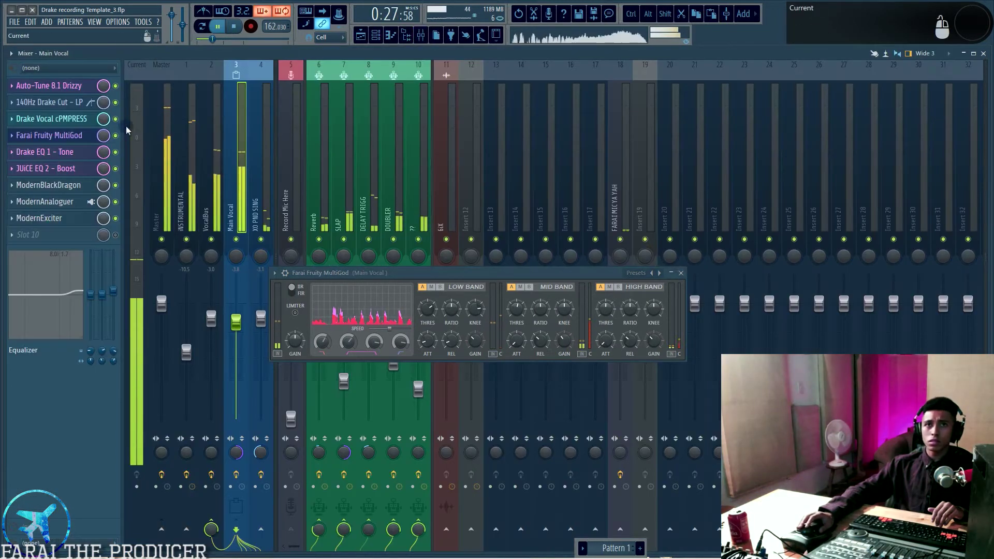
click(117, 136)
click(117, 137)
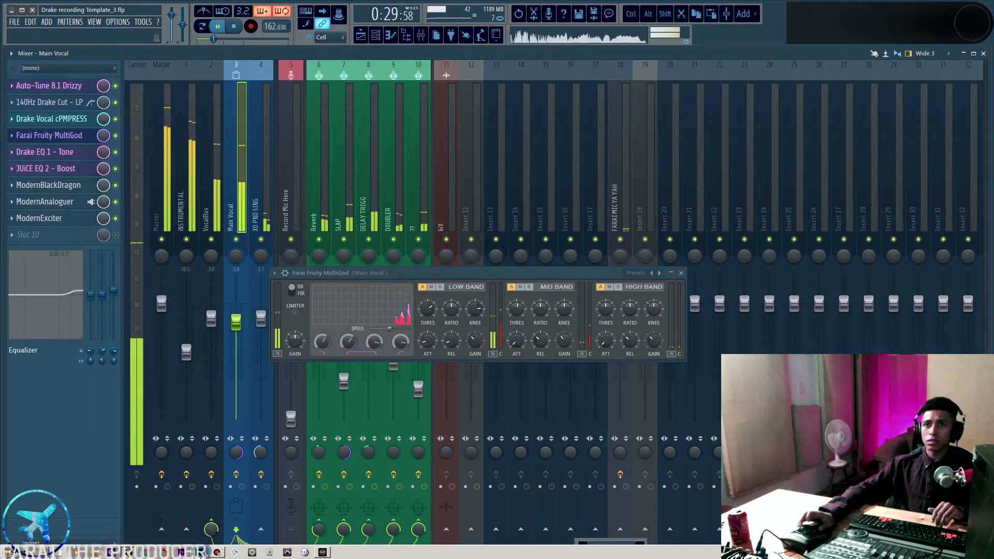
click(117, 135)
click(117, 136)
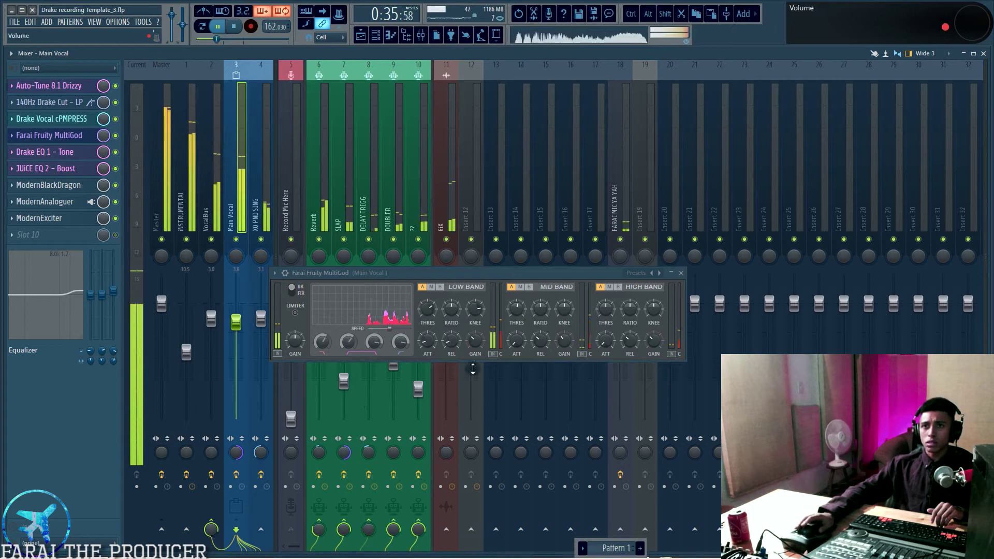
click(116, 136)
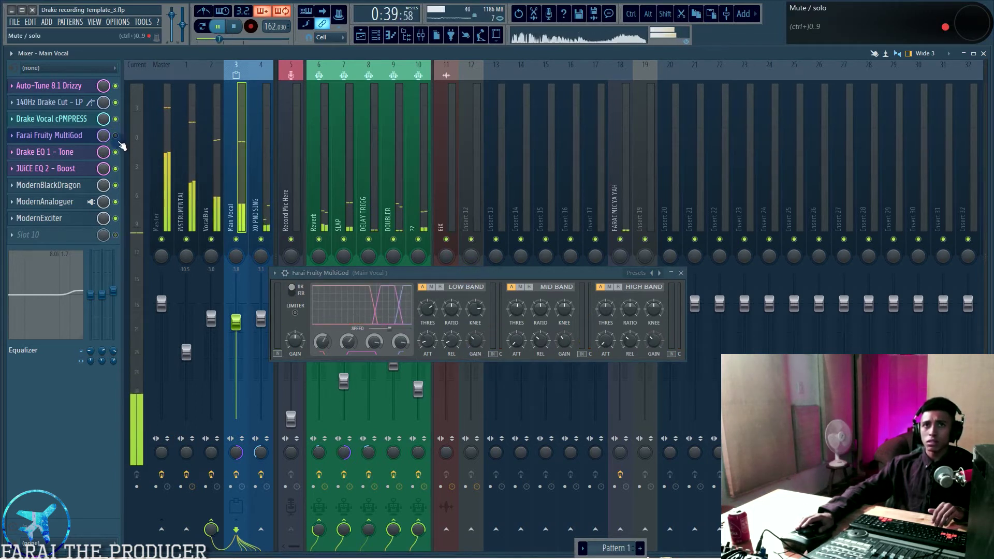
key(space)
drag(443, 274, 369, 301)
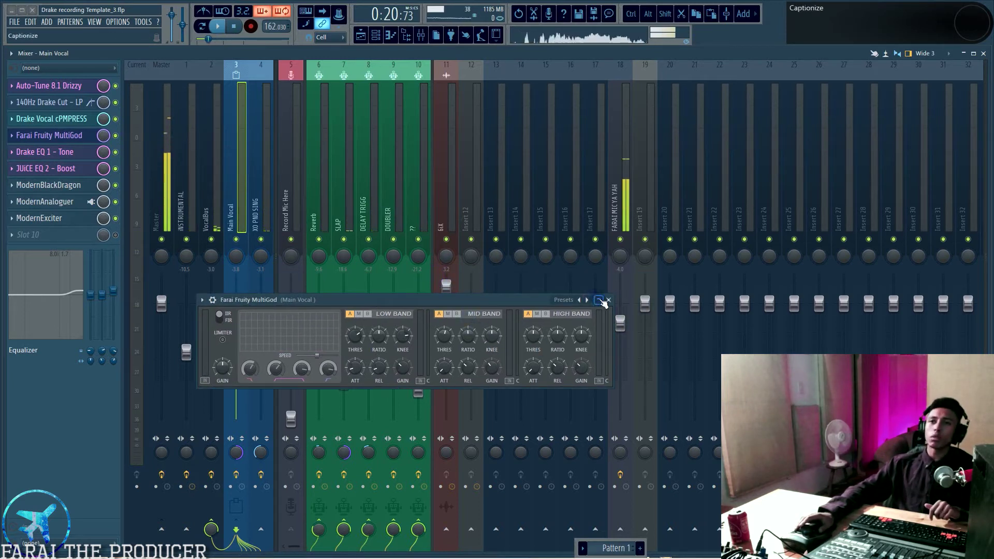
click(608, 300)
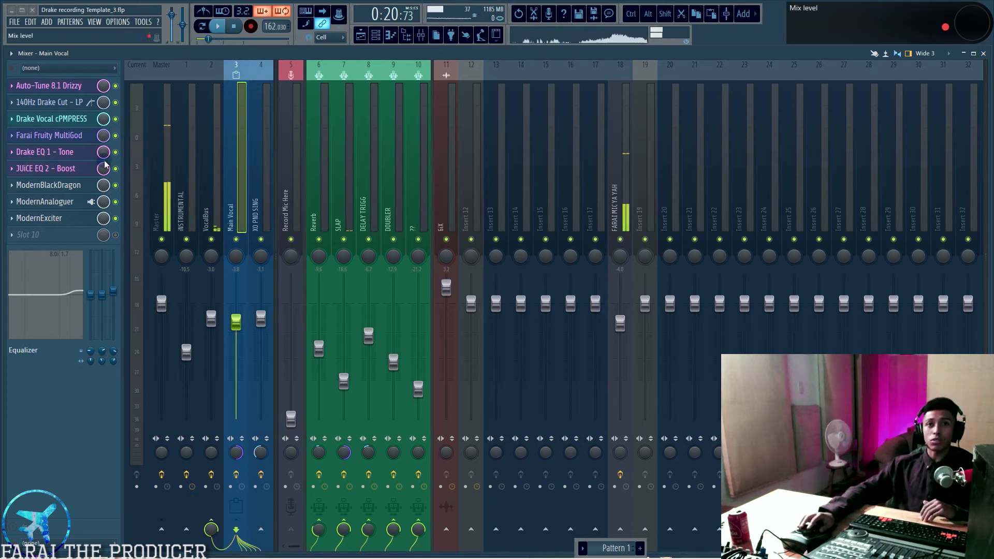
- Reopen Farai Fruity MultiGod and recheck the 140Hz Drake Cut - LP equalizer curve, closing the equalizer again
click(70, 138)
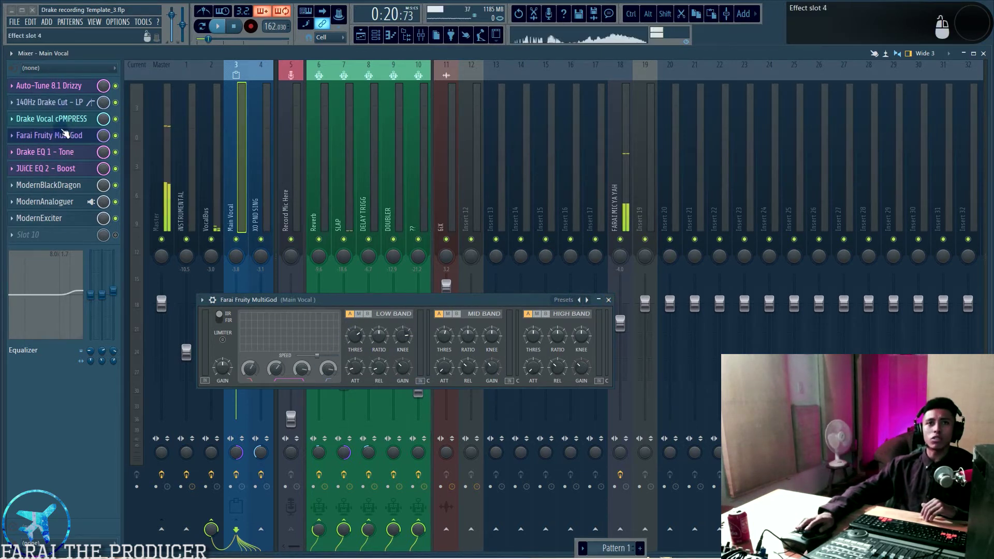
click(60, 103)
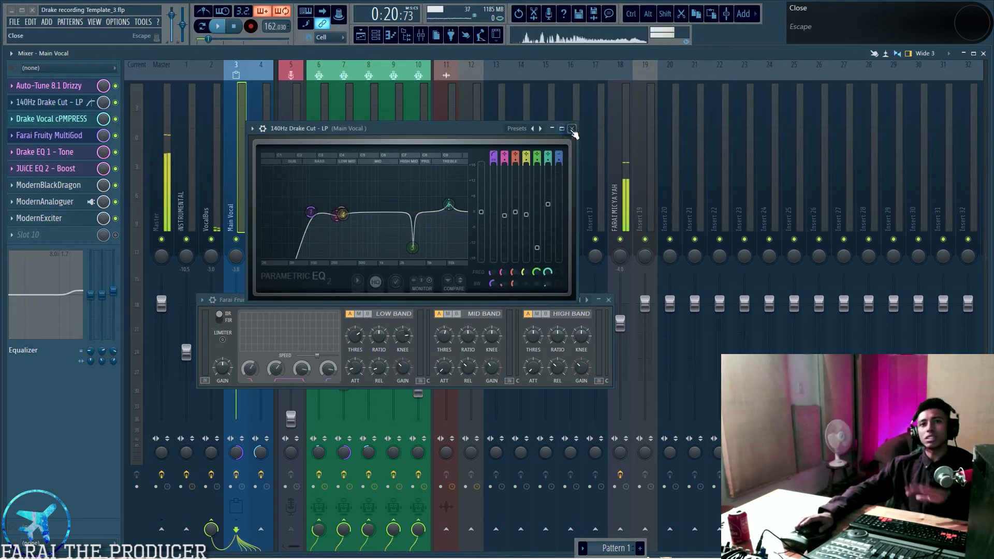
click(572, 129)
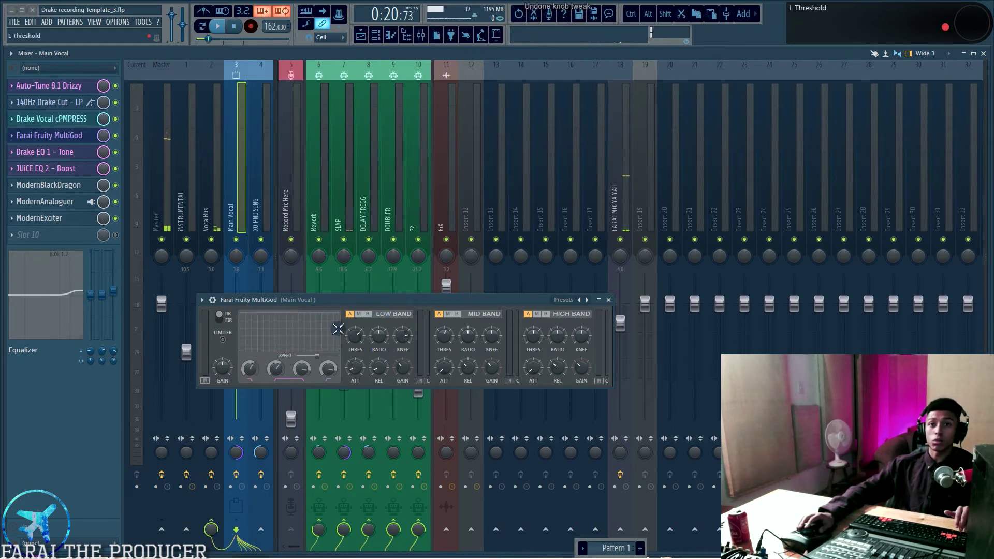
- Close Farai Fruity MultiGod and open Drake EQ 1 - Tone and JUiCE EQ 2 - Boost, arranged one above the other
click(609, 300)
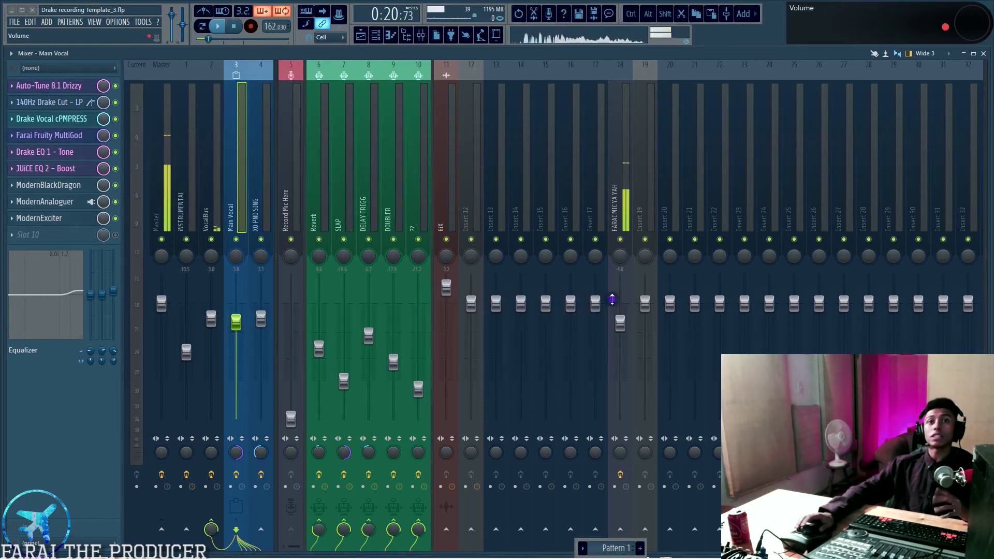
click(67, 152)
click(68, 168)
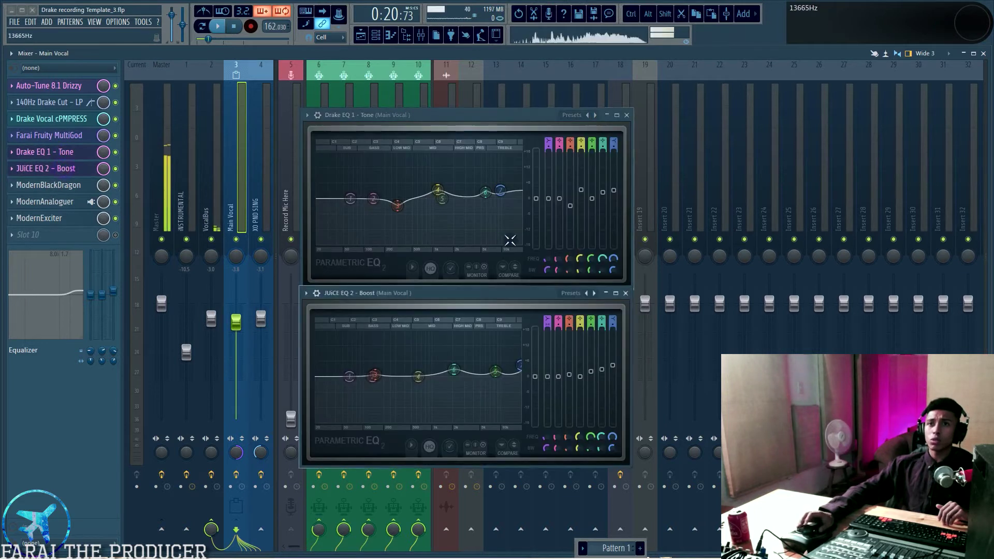
drag(458, 297, 461, 300)
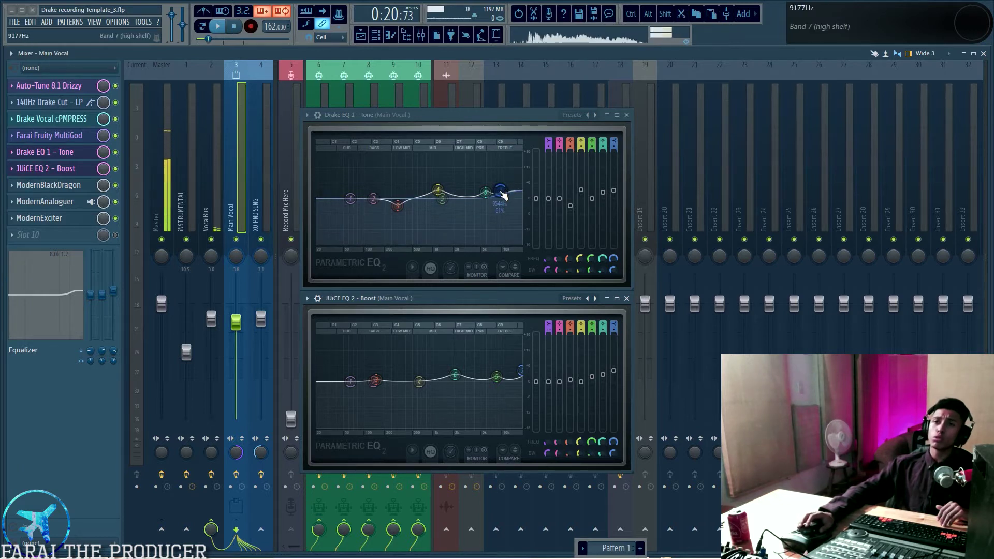
- Try an extreme boost of the band 7 high shelf in Drake EQ 1 - Tone, undo it and close both equalizers
drag(503, 196, 500, 162)
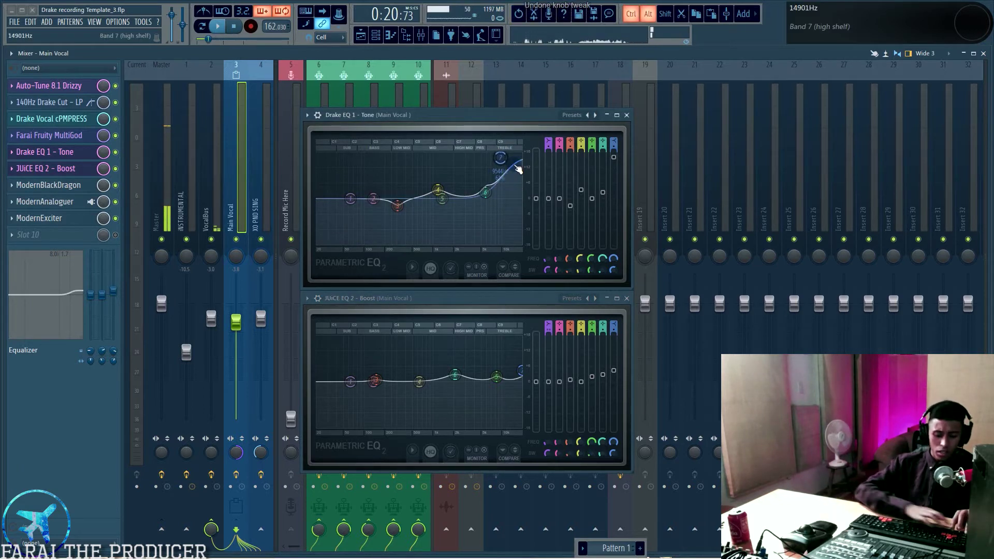
key(ctrl+z)
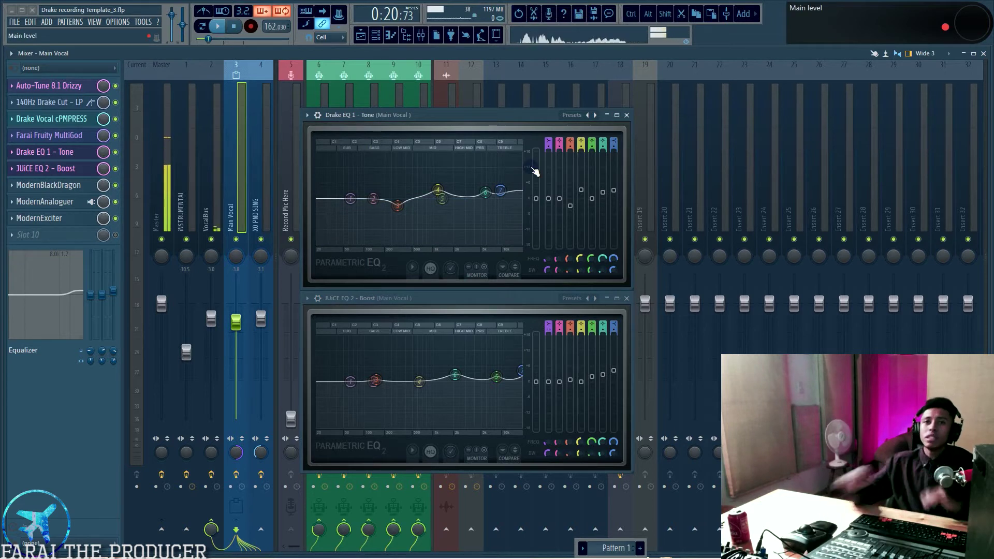
click(626, 116)
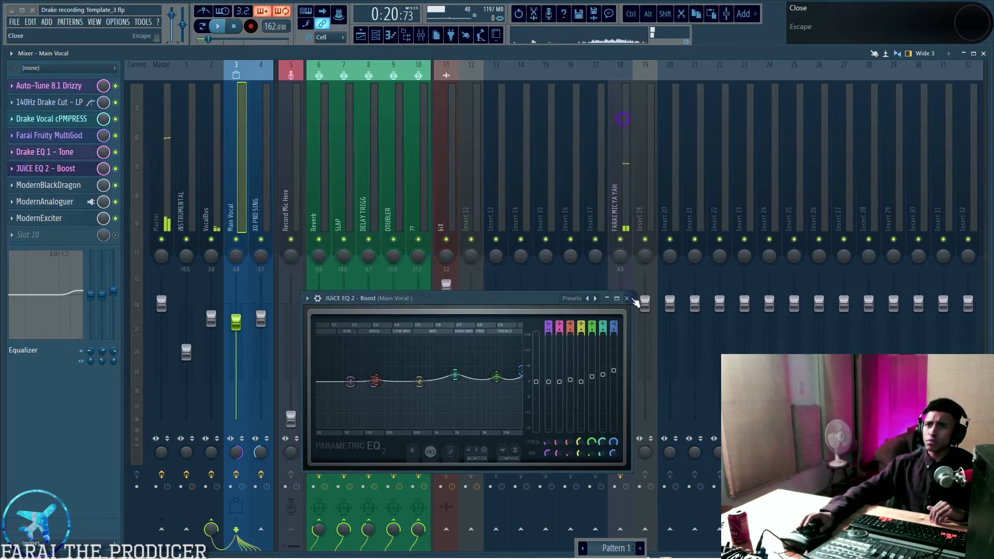
click(626, 299)
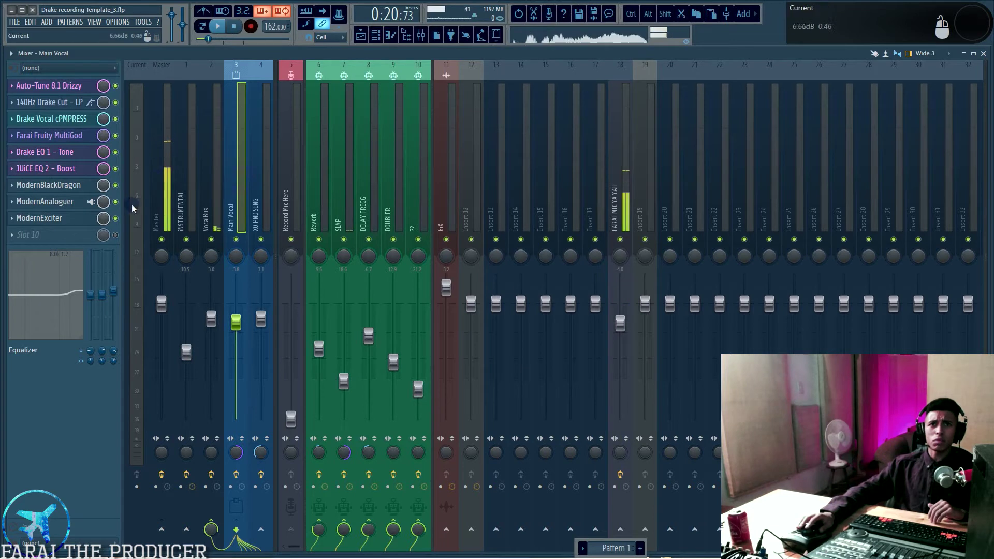
- Open ModernBlackDragon on Main Vocal and bypass ModernBlackDragon, JUiCE EQ 2 - Boost and Drake EQ 1 - Tone
click(70, 188)
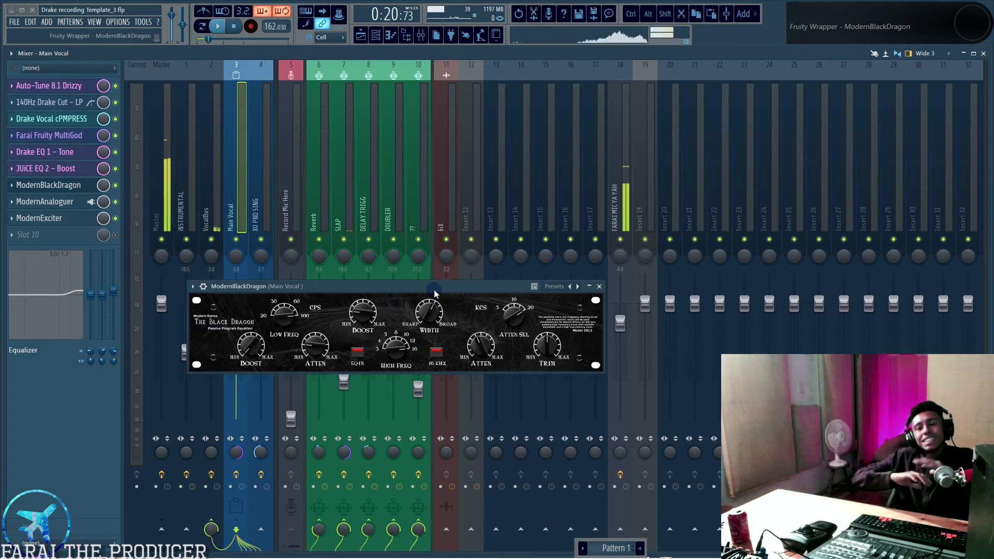
click(115, 185)
click(115, 168)
click(115, 151)
- Play the song from about bar 17 and listen in the mixer with the two equalizers and ModernBlackDragon bypassed
click(362, 36)
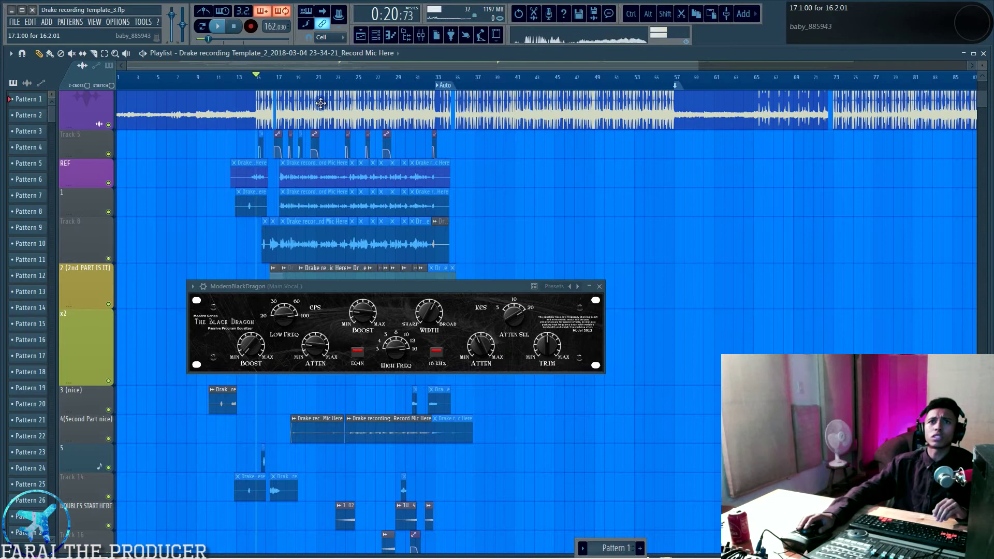
click(277, 79)
click(420, 35)
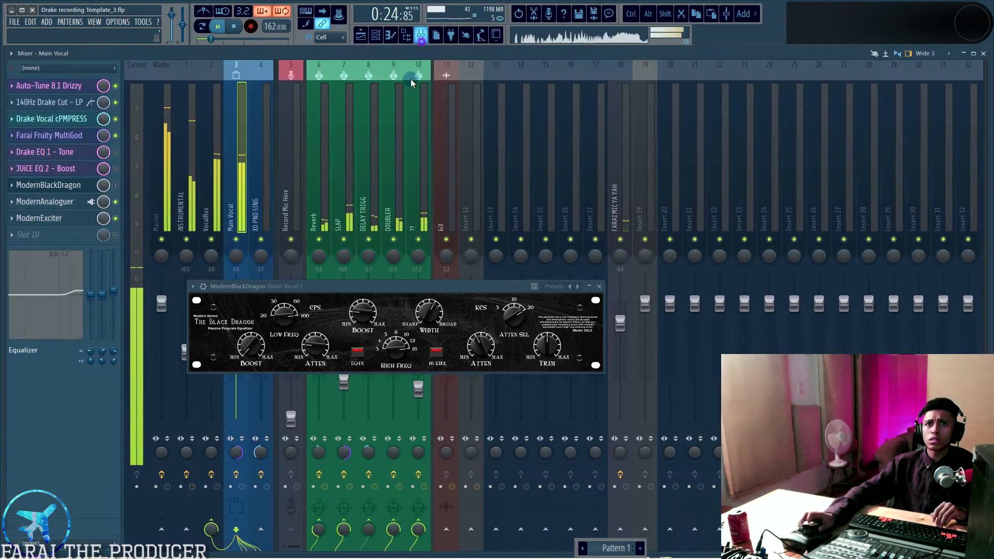
click(116, 185)
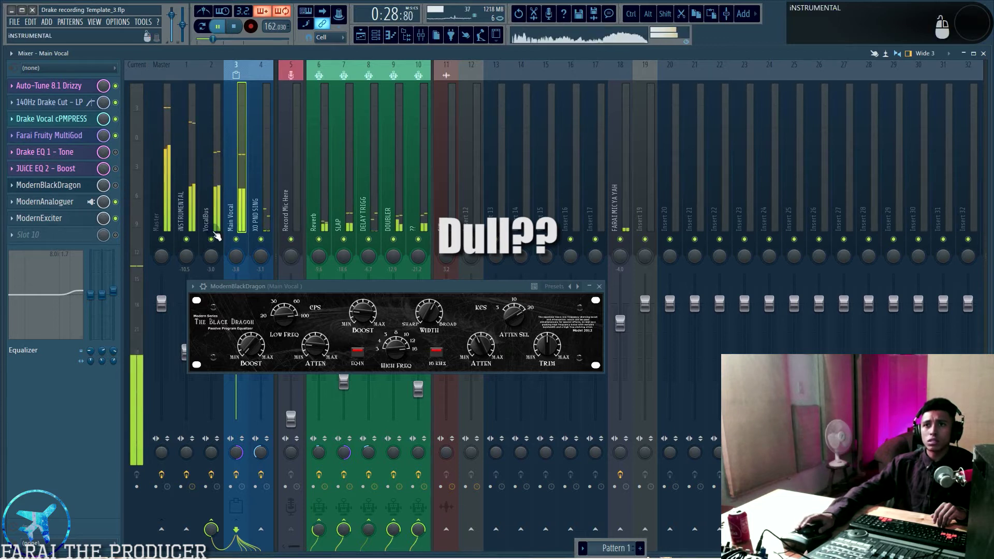
- Close ModernBlackDragon, re-enable it and both equalizers during playback to hear the difference, and stop the song
click(599, 286)
click(116, 185)
click(116, 169)
click(116, 152)
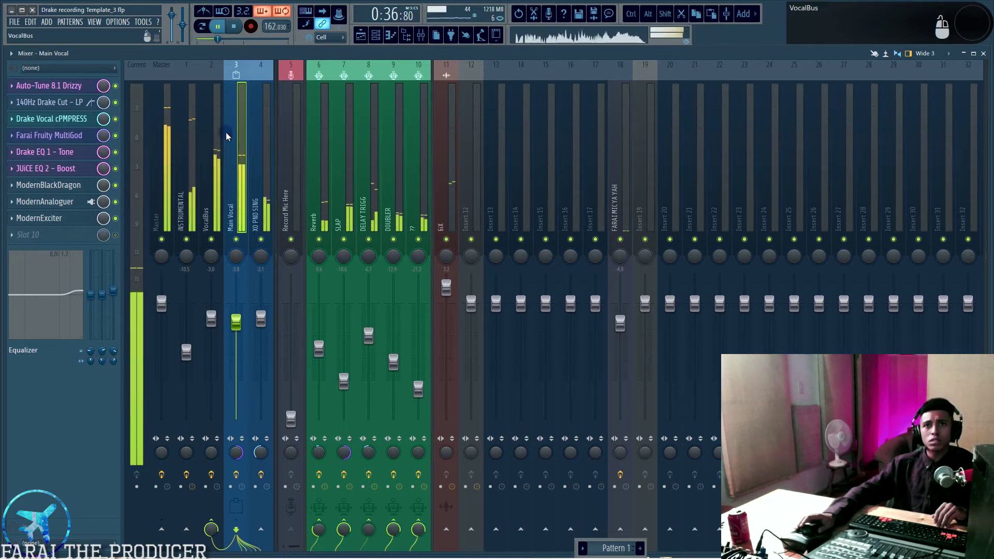
key(space)
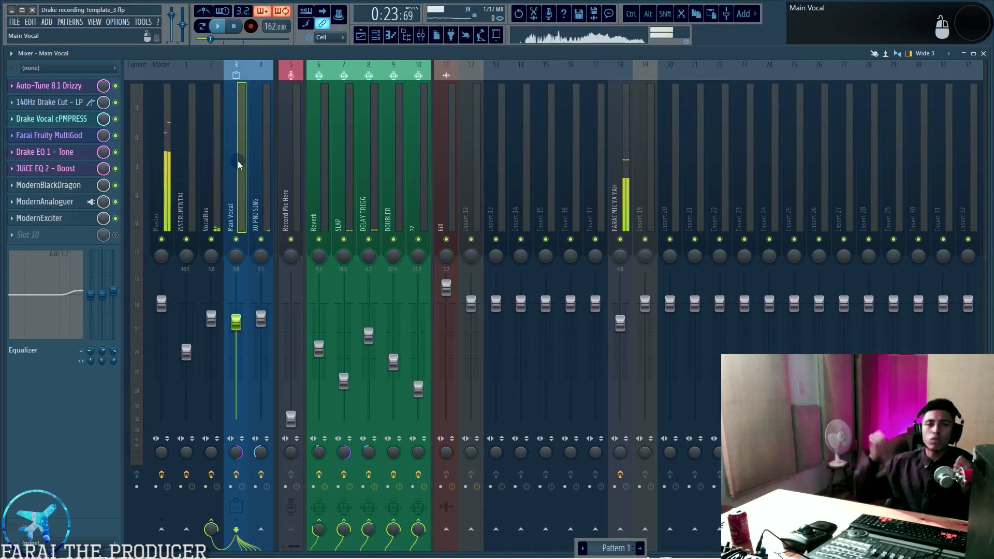
- Open ModernAnaloguer and ModernExciter on Main Vocal and align their windows one above the other to review the settings
click(45, 201)
click(39, 218)
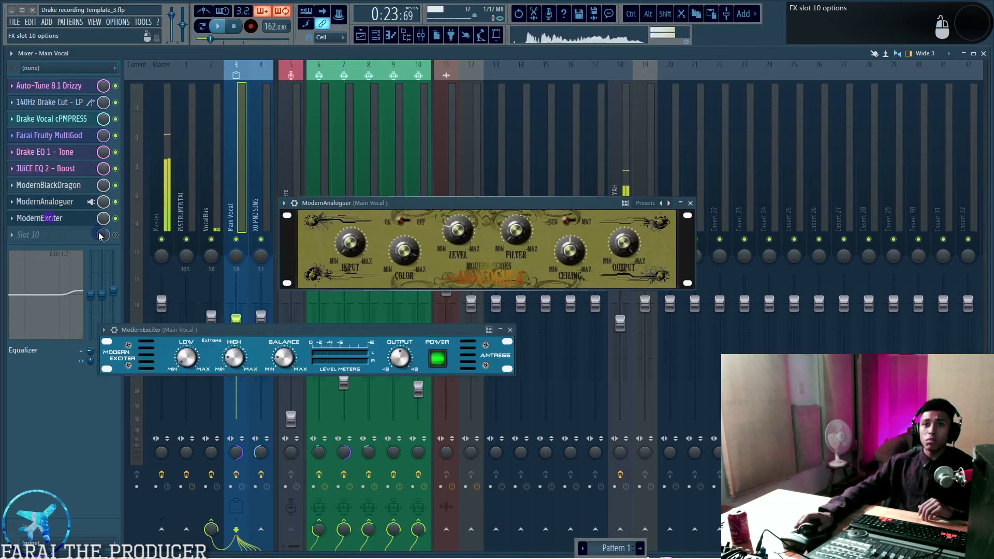
drag(331, 330, 506, 298)
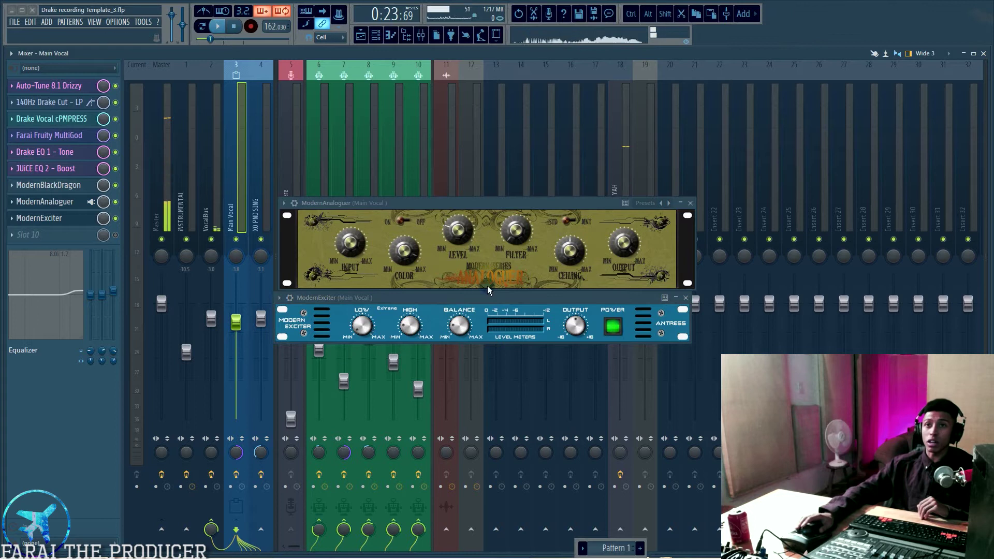
drag(428, 206, 428, 203)
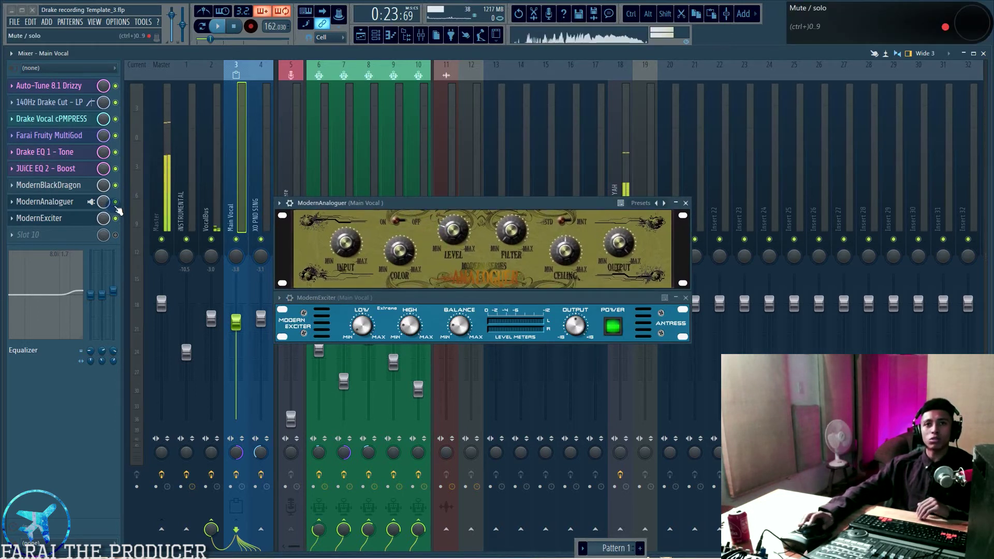
- Close both effect windows, compare the playing vocal with ModernAnaloguer bypassed and enabled, and stop playback
click(685, 203)
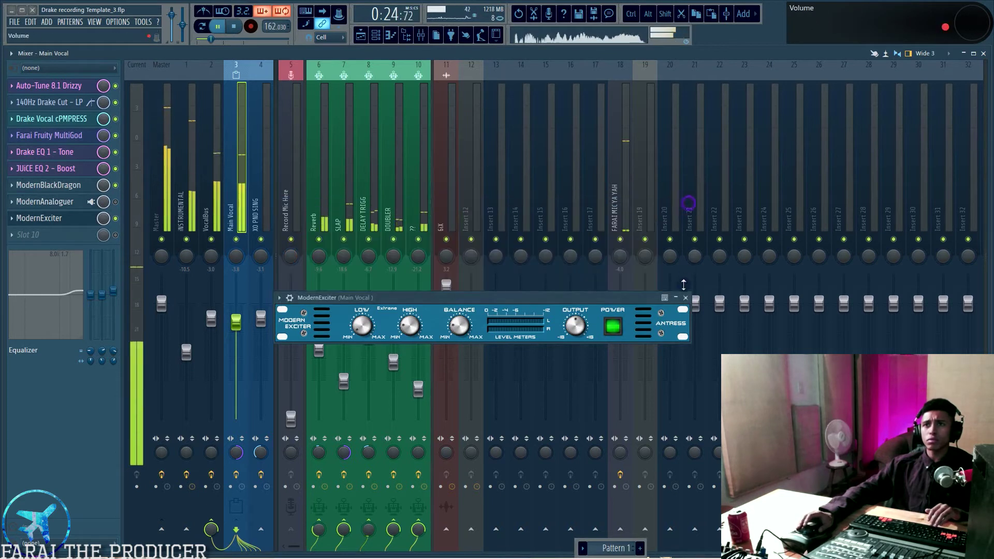
click(685, 297)
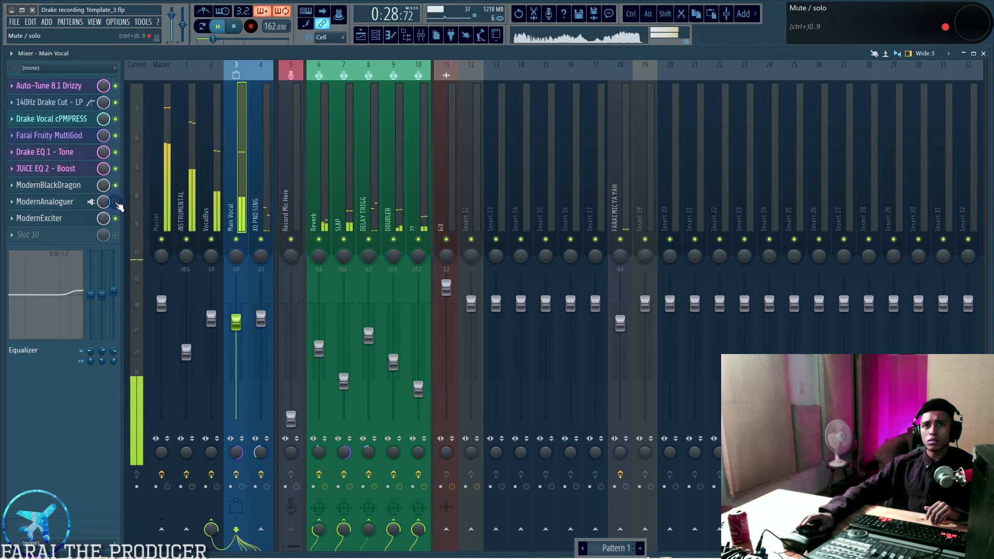
key(space)
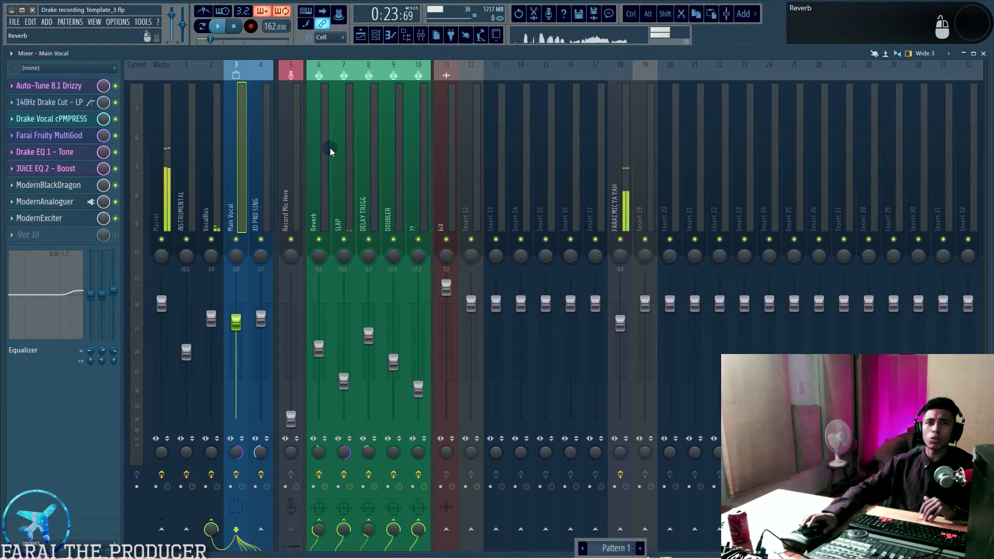
- Recheck and close Drake EQ 1 - Tone, and open Fruity DeEsser x00 on VocalBus to review its band settings
click(62, 152)
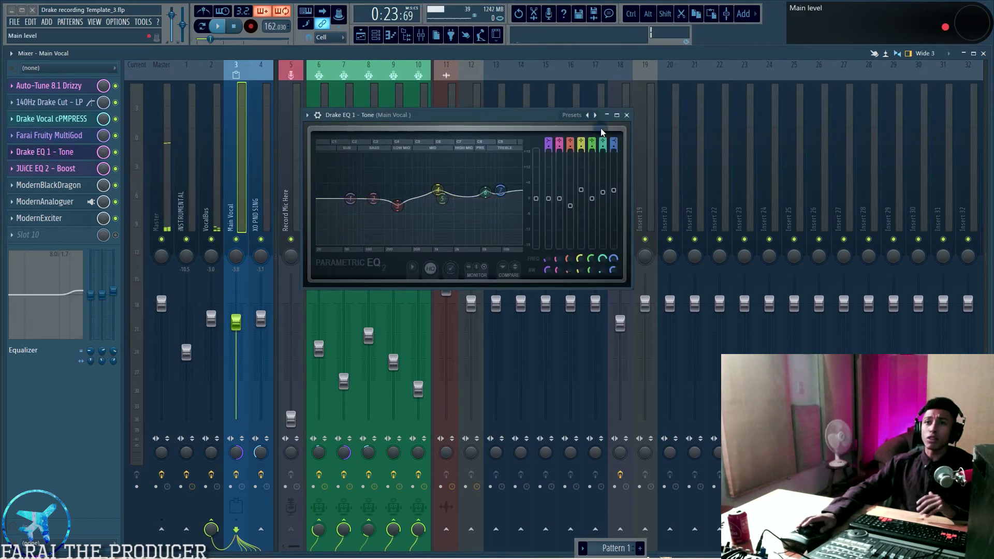
click(626, 116)
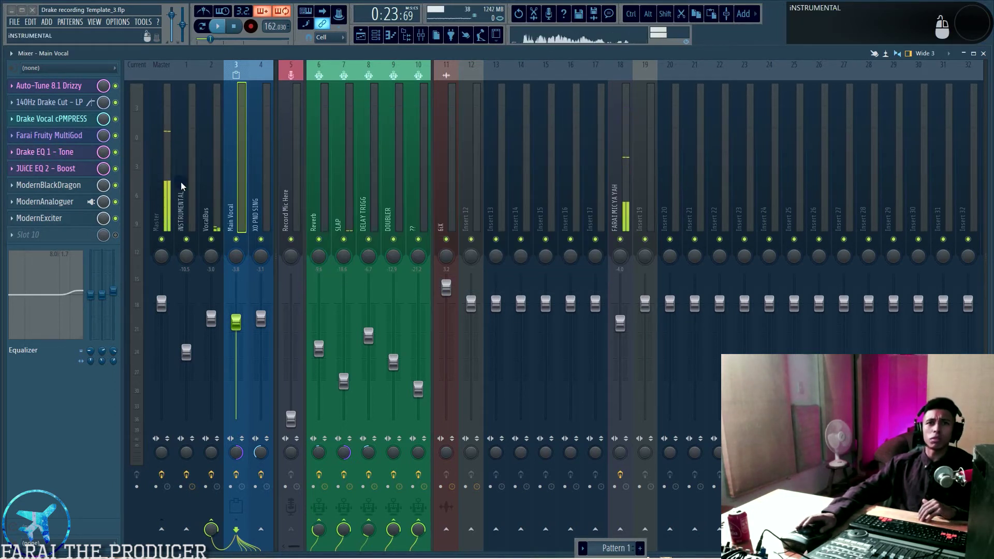
click(220, 184)
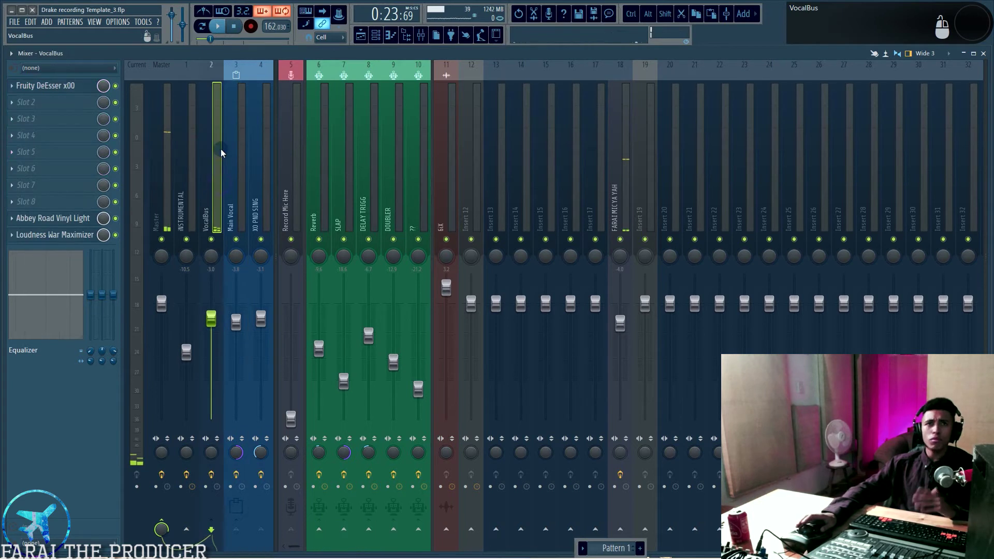
click(61, 86)
drag(365, 218, 223, 247)
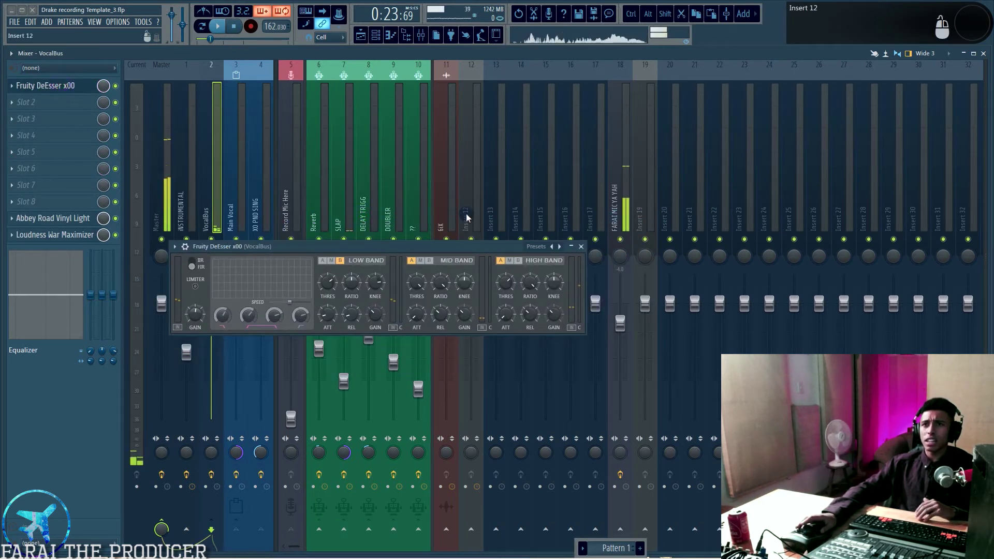
drag(424, 242, 424, 255)
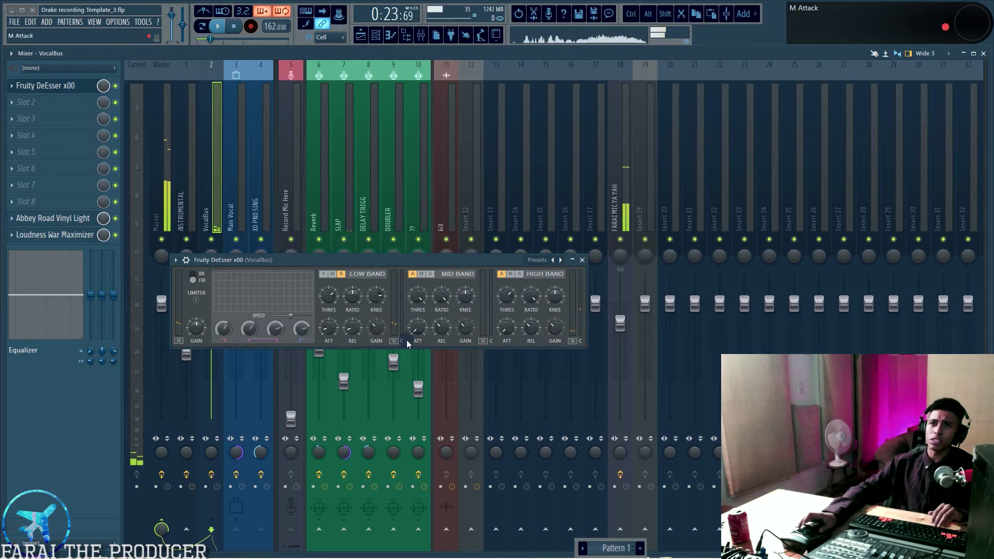
- Play the song from the playlist with the Fruity DeEsser x00 window in view, return to the mixer and stop playback
click(361, 34)
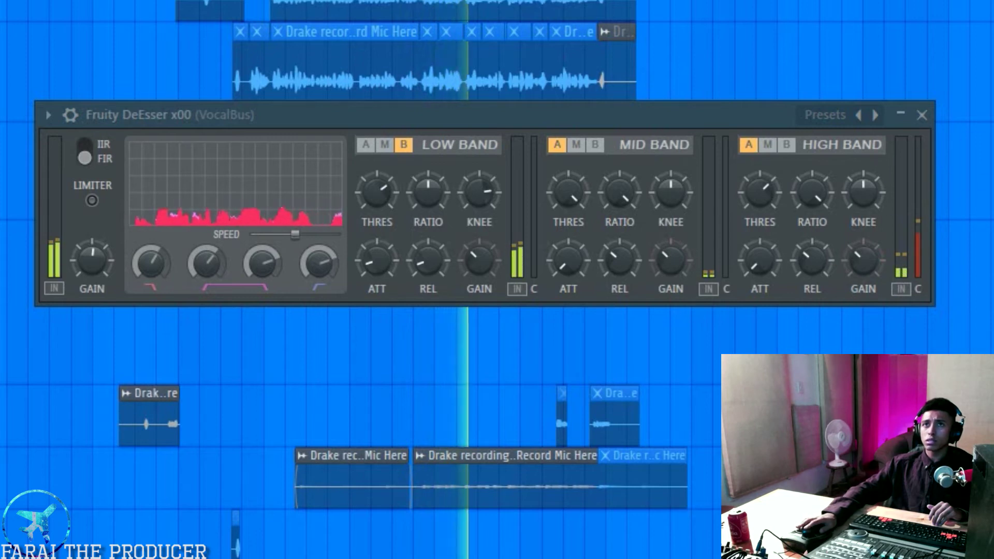
key(F9)
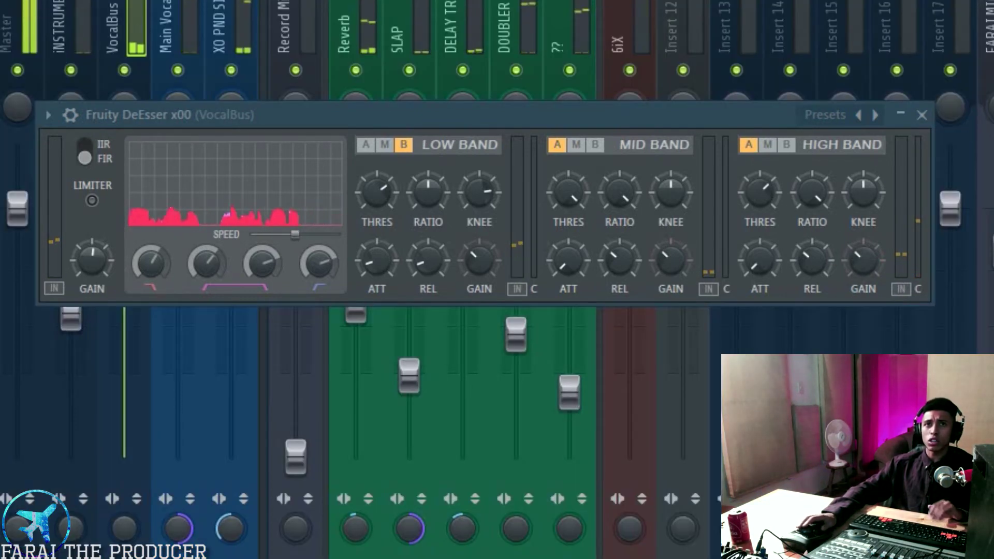
key(space)
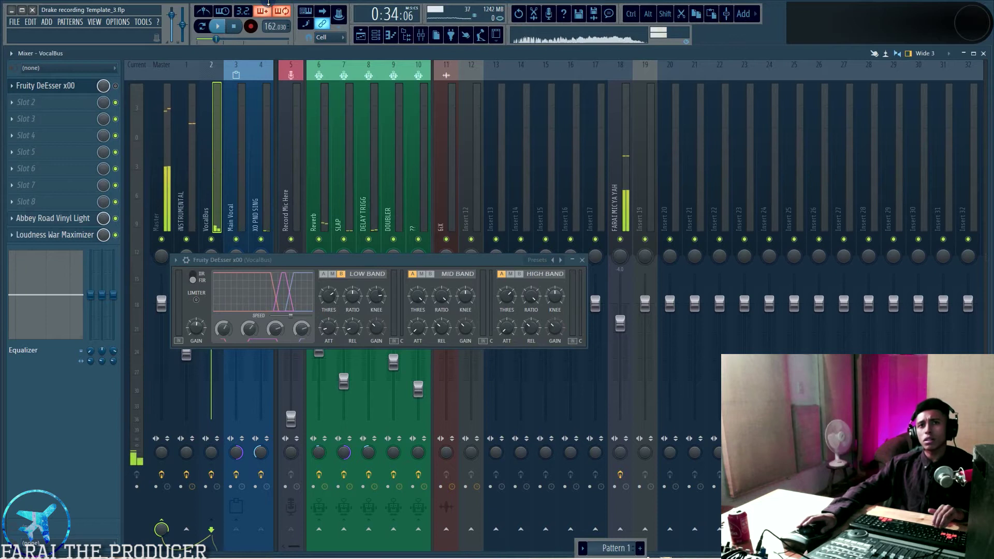
- Compare the playing vocals with Fruity DeEsser x00 bypassed and enabled, close it, stop playback and reselect VocalBus
key(space)
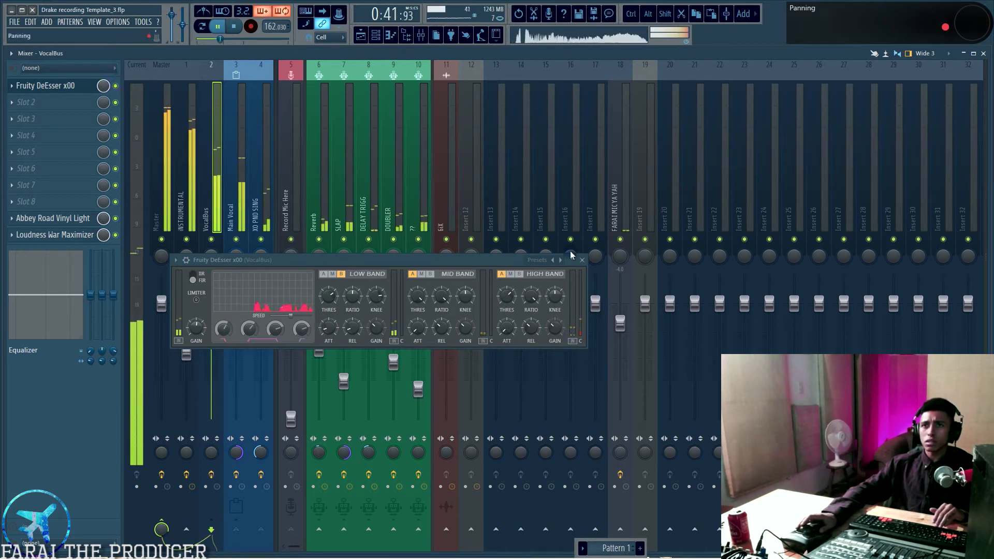
click(582, 259)
key(space)
click(239, 161)
click(213, 161)
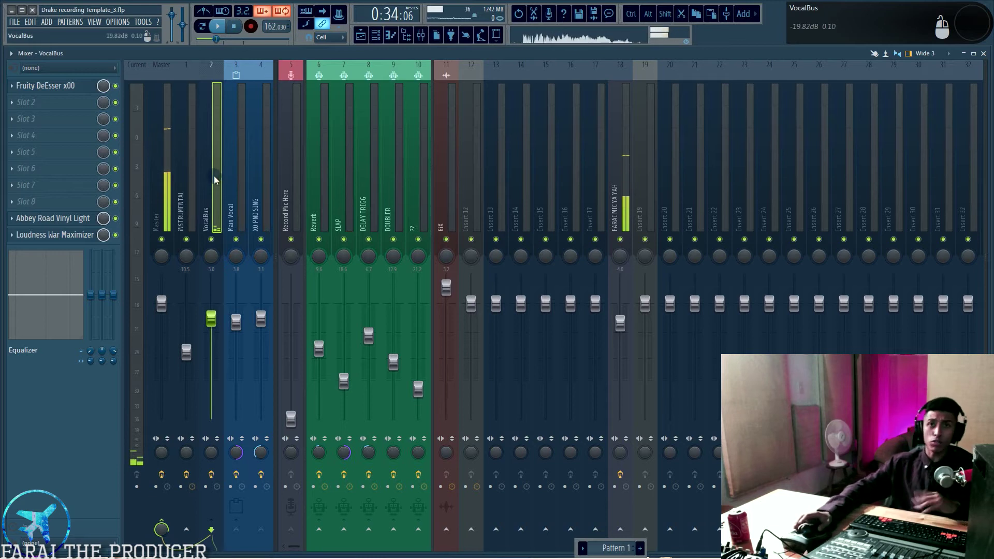
- Open Abbey Road Vinyl Light on VocalBus and choose the DJ turntable and the MC cartridge
click(73, 220)
drag(422, 228, 254, 255)
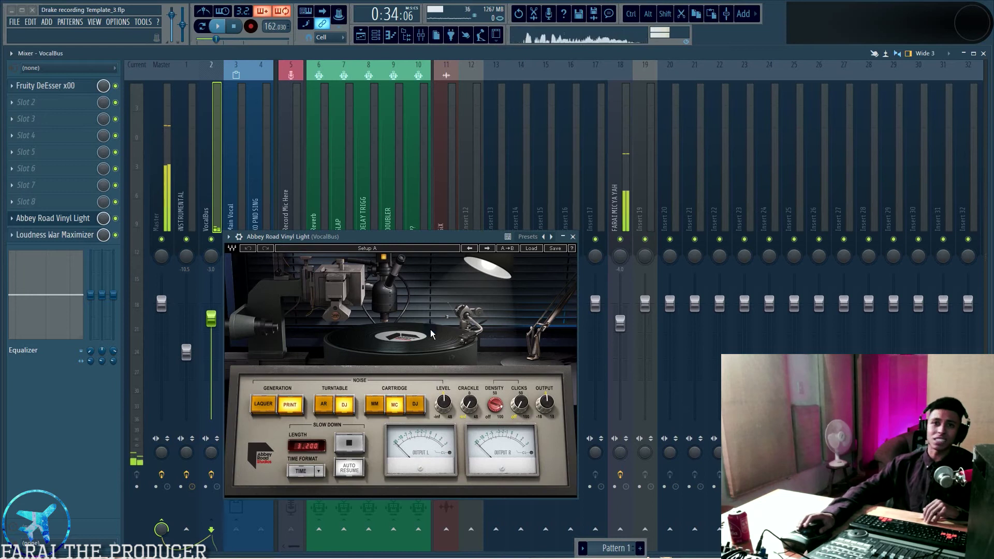
click(345, 406)
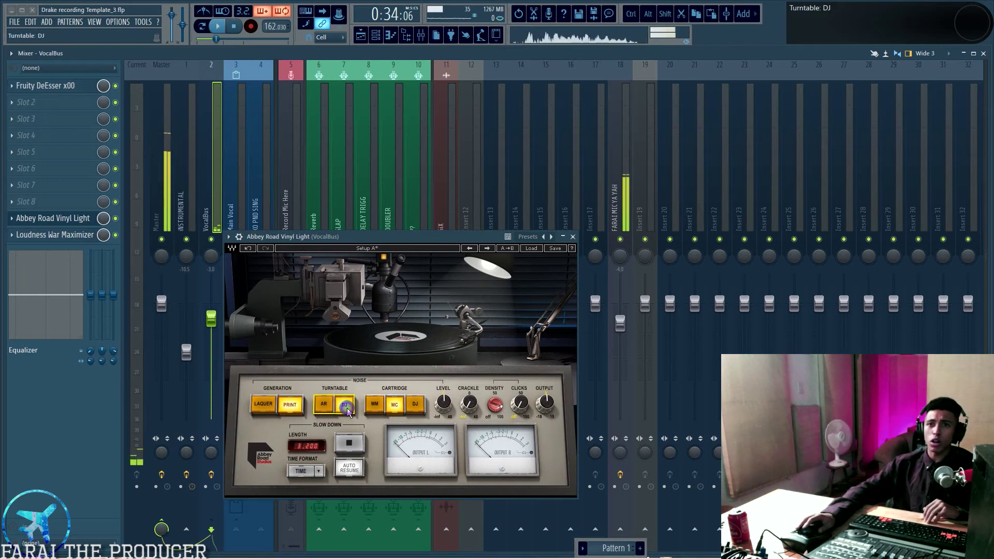
click(394, 405)
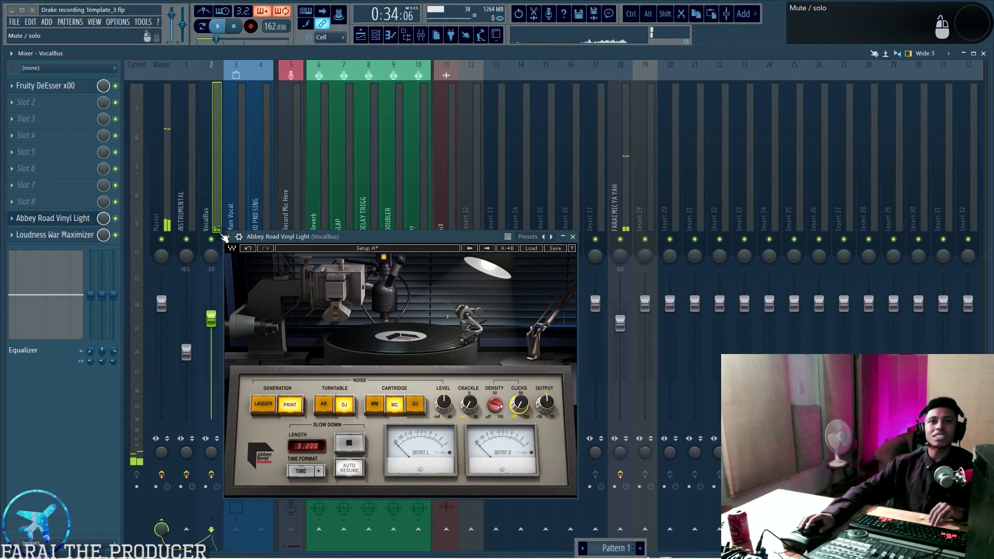
- Open Loudness War Maximizer on VocalBus to review its gain and threshold, and close Abbey Road Vinyl Light
click(80, 235)
drag(483, 336, 373, 92)
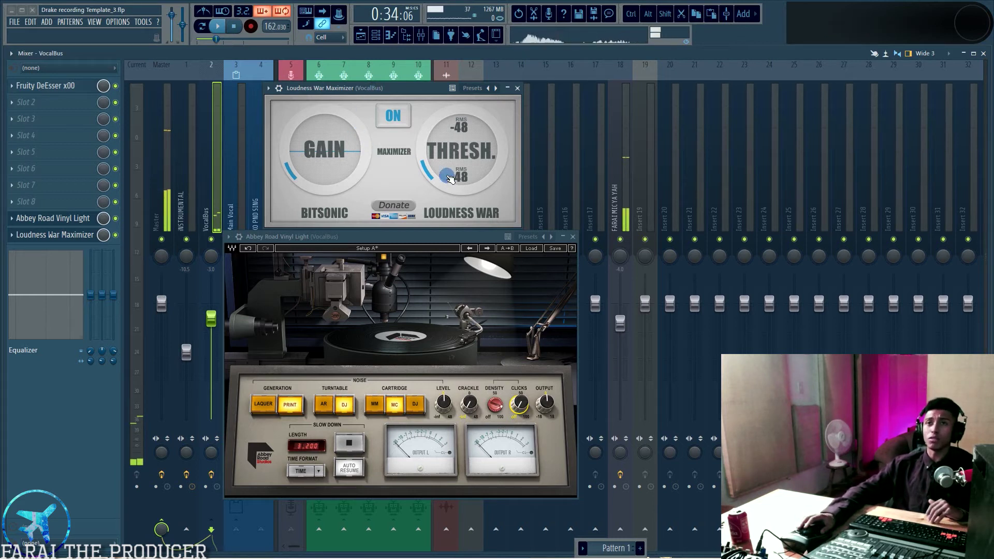
drag(402, 89, 416, 89)
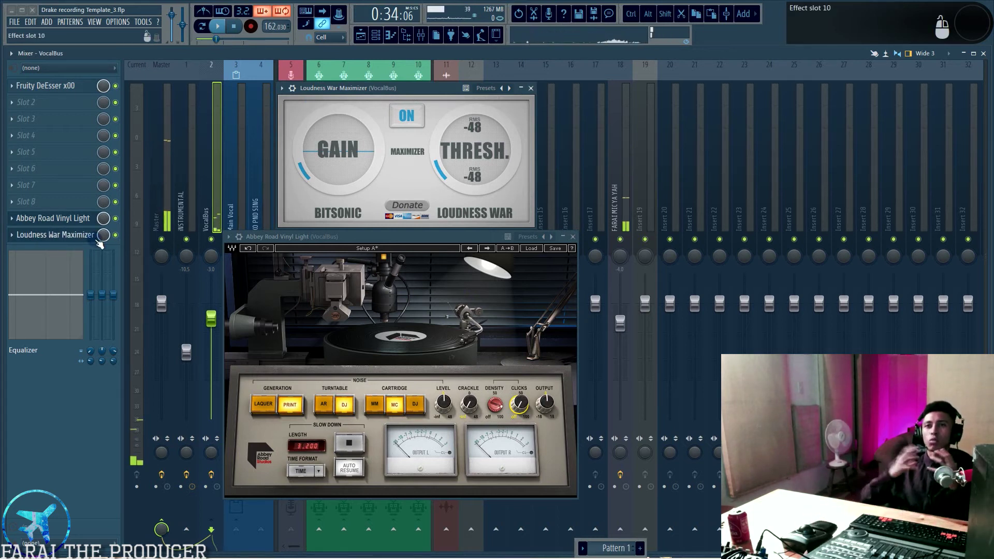
click(573, 236)
drag(399, 89, 396, 287)
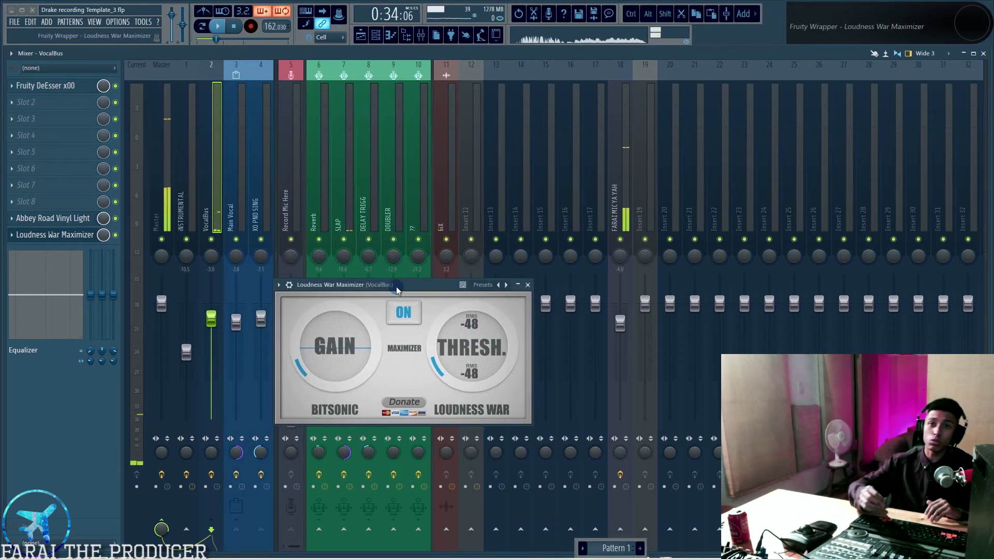
- Play the song with the Loudness War Maximizer meters in view, stop playback and close the plugin
drag(396, 287, 374, 275)
key(space)
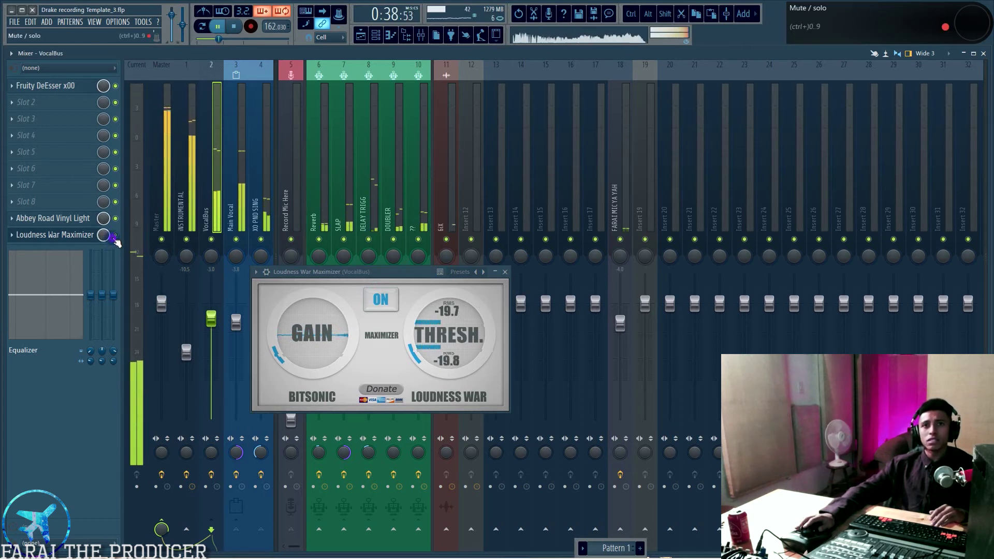
key(space)
click(505, 271)
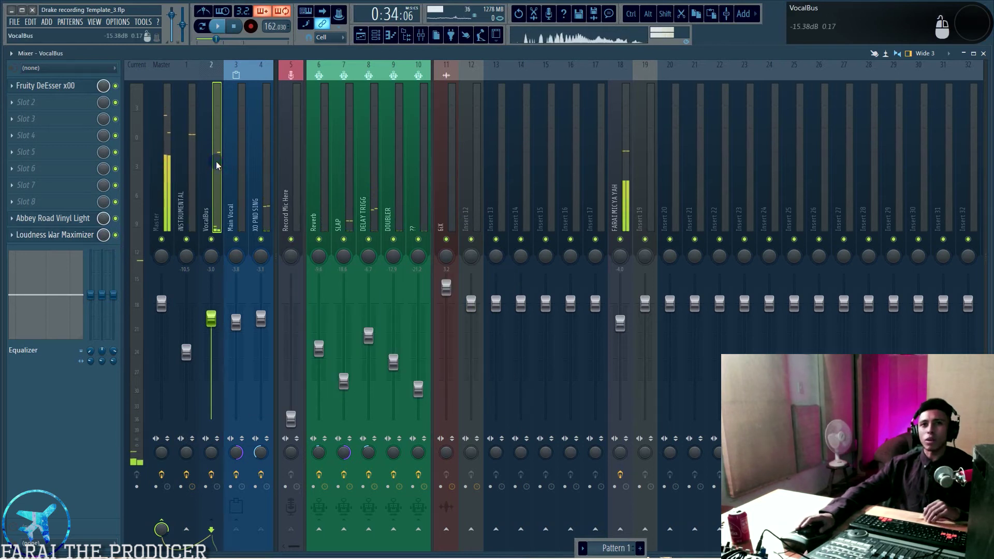
- Select the INSTRUMENTAL mixer track and bypass all four of its effects to prepare a dry comparison
click(189, 166)
click(116, 86)
click(116, 103)
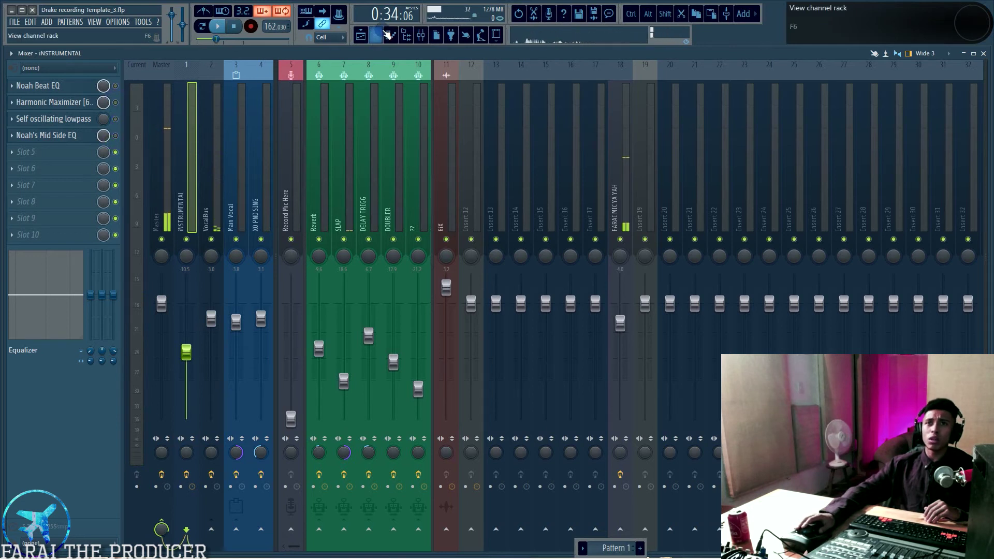
- Solo the baby_885943 beat track in the playlist and play it while comparing INSTRUMENTAL's effects in the mixer
click(362, 34)
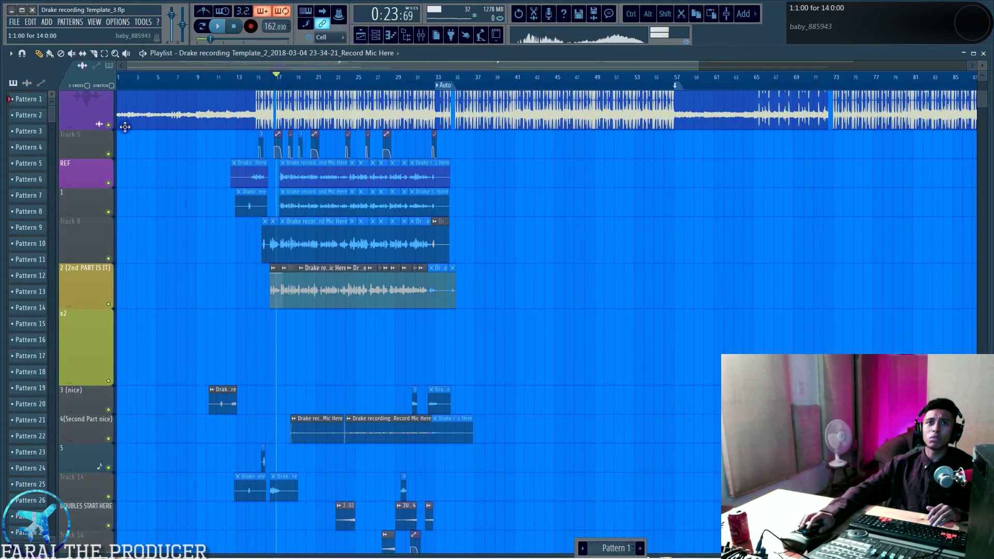
right_click(108, 125)
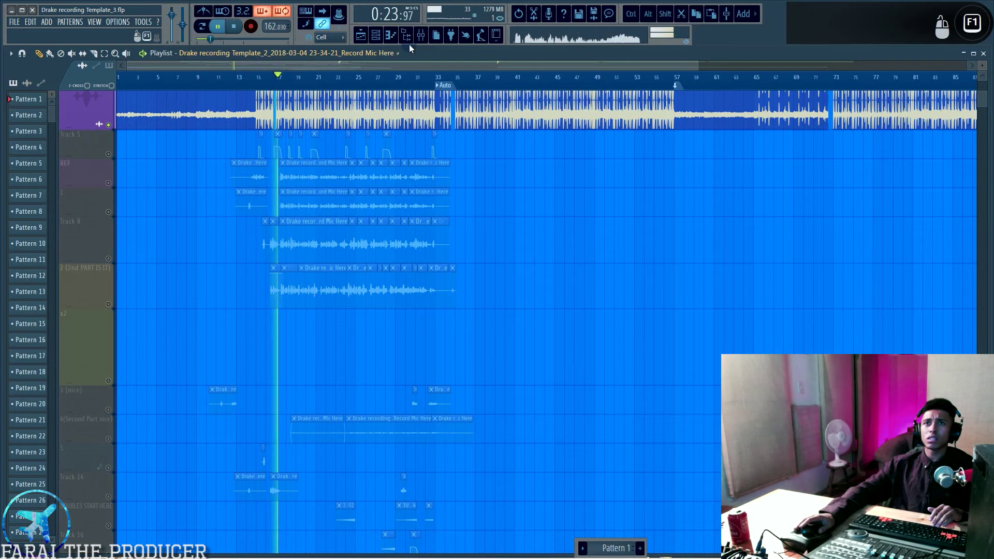
click(420, 36)
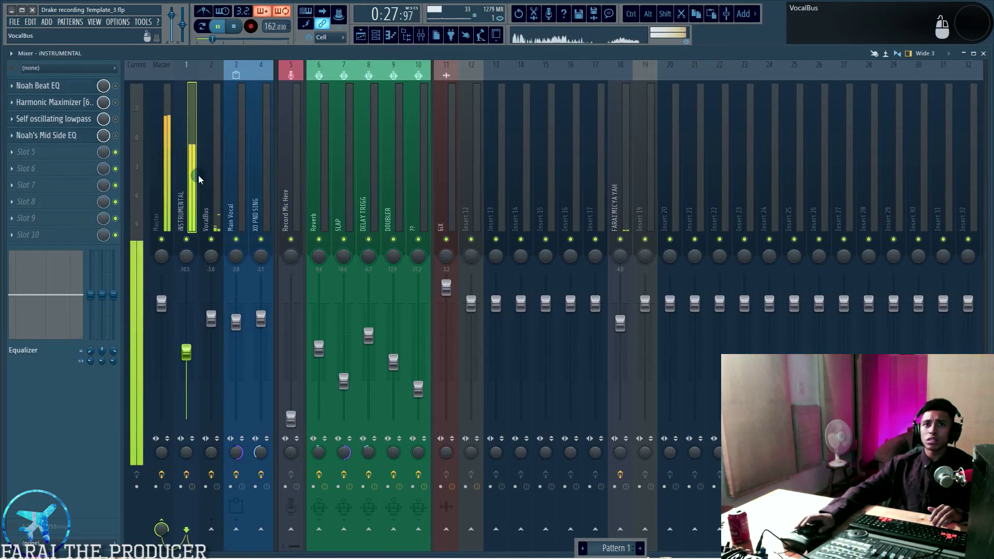
key(space)
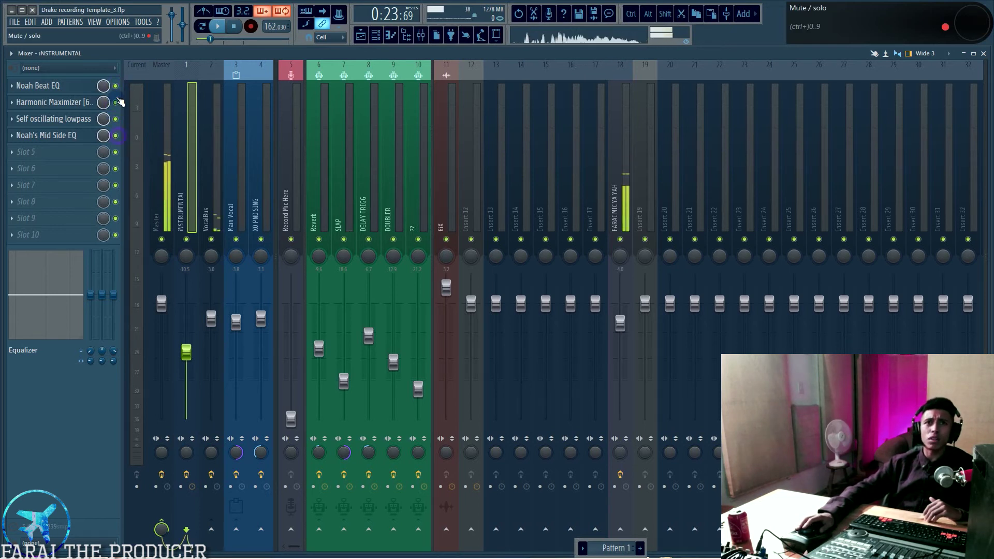
- Bypass Self oscillating lowpass on INSTRUMENTAL and review the Noah Beat EQ curve, with the playhead set to about bar 14
click(116, 119)
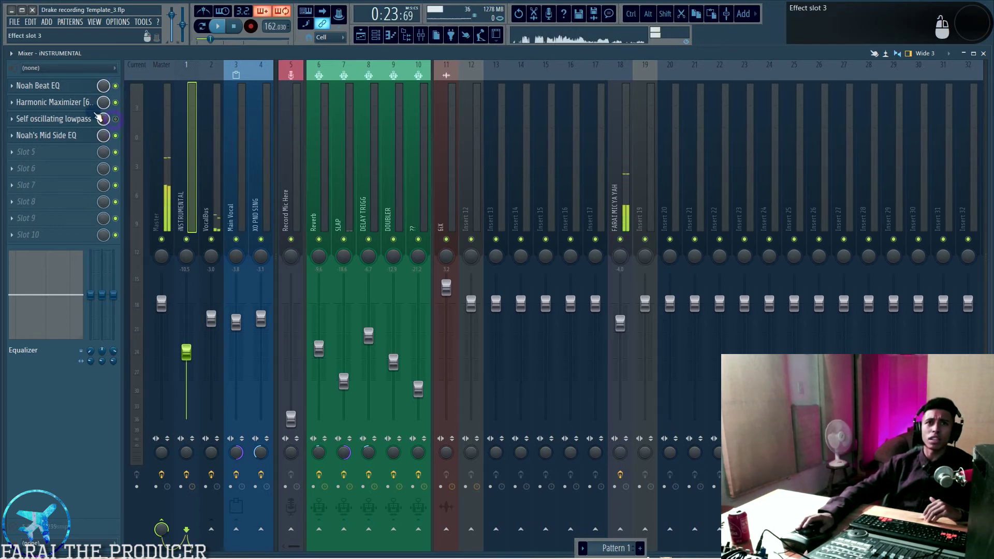
click(66, 91)
key(F5)
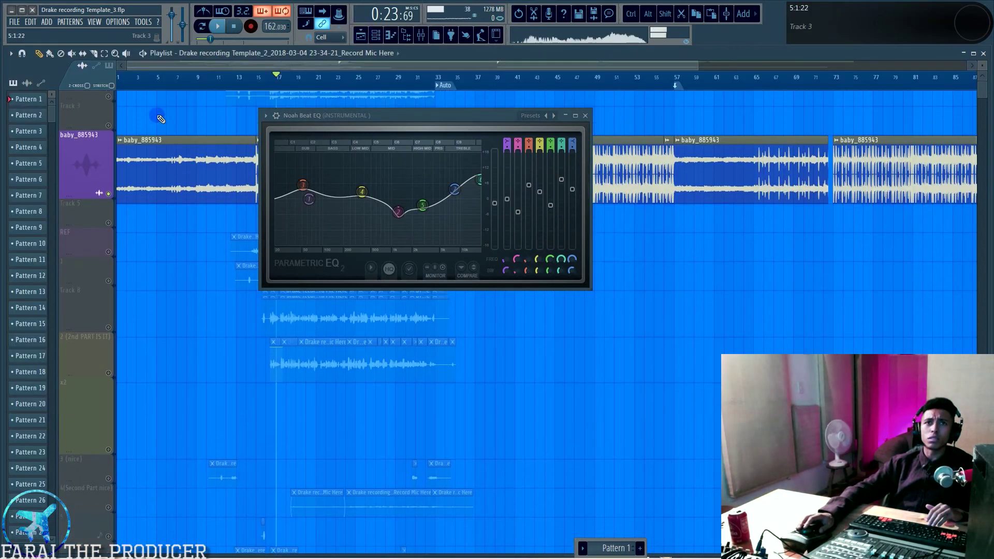
scroll(160, 119, up, 2)
click(247, 83)
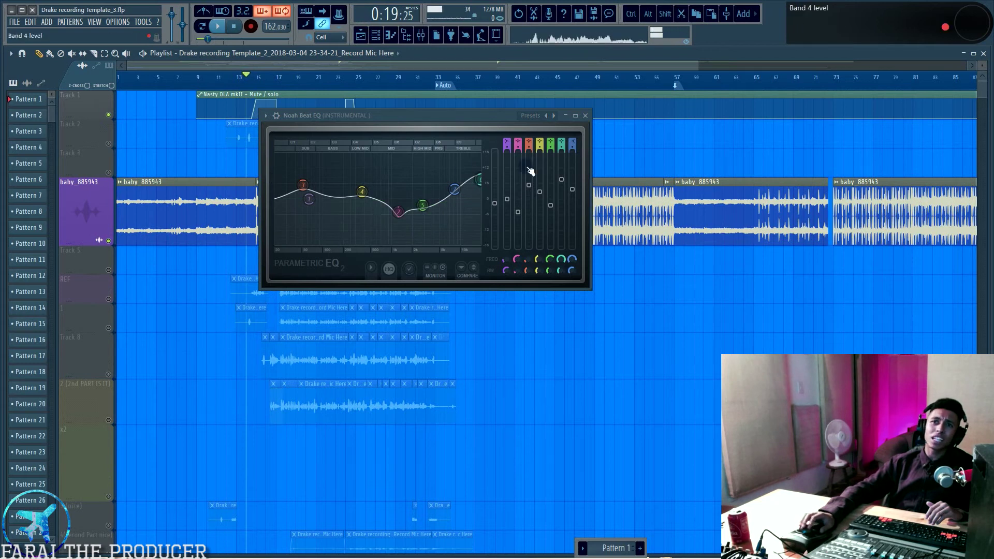
drag(489, 125, 441, 232)
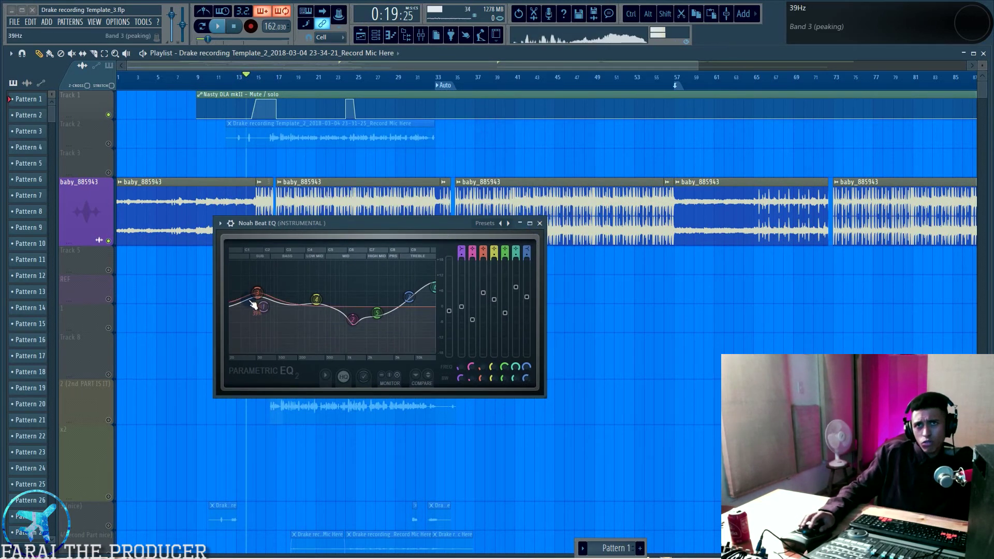
click(540, 224)
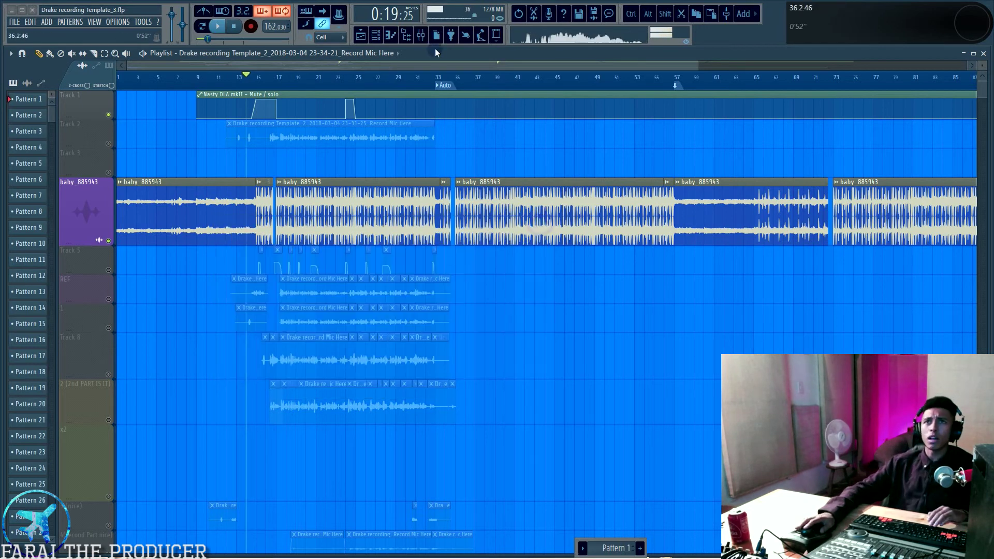
- Play the soloed beat and compare it with INSTRUMENTAL's EQs and Harmonic Maximizer bypassed and enabled, ending with playback stopped
click(421, 35)
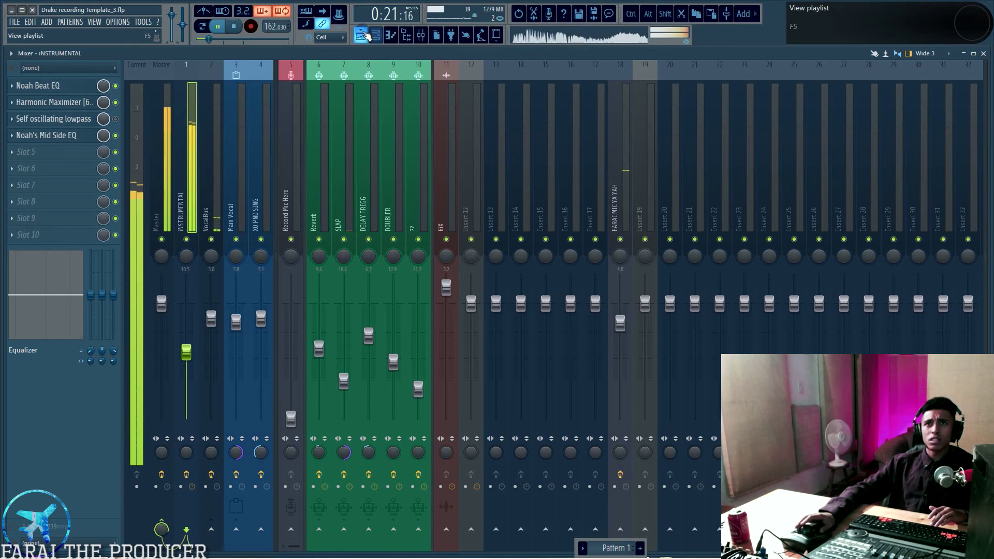
click(364, 35)
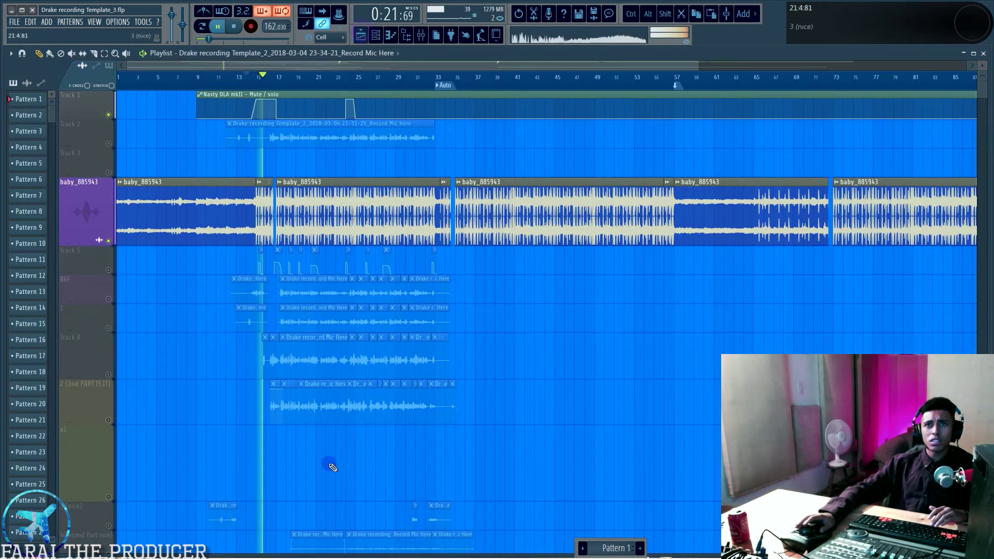
click(423, 36)
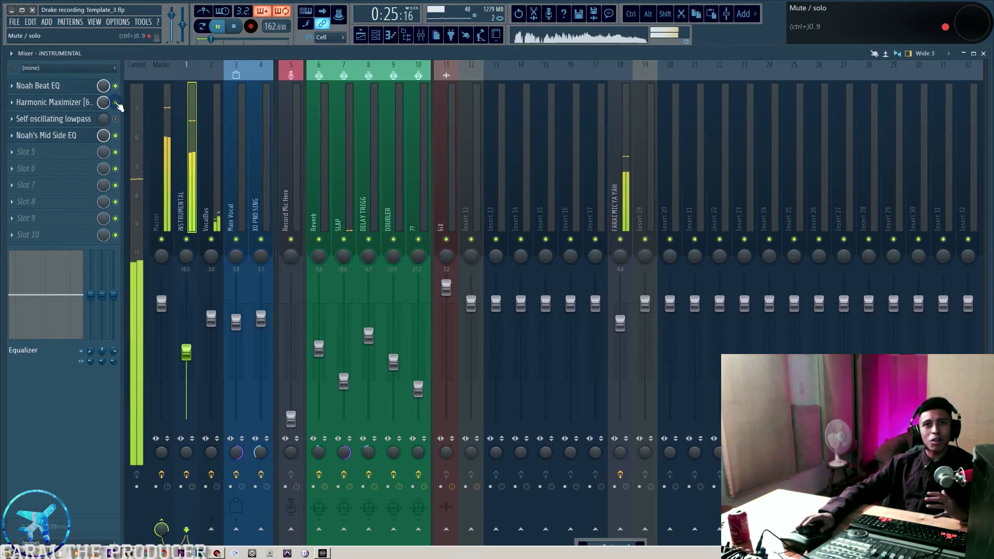
click(116, 103)
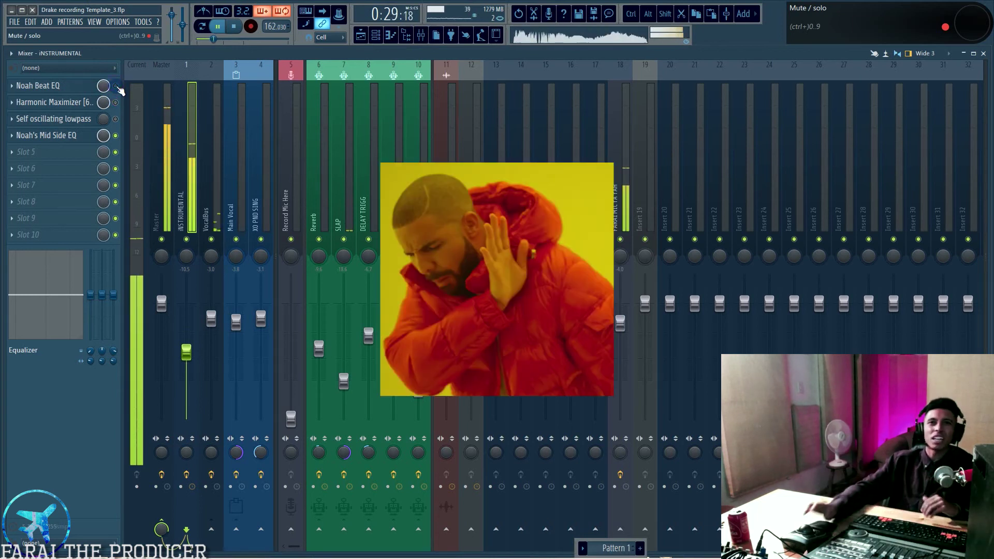
click(115, 102)
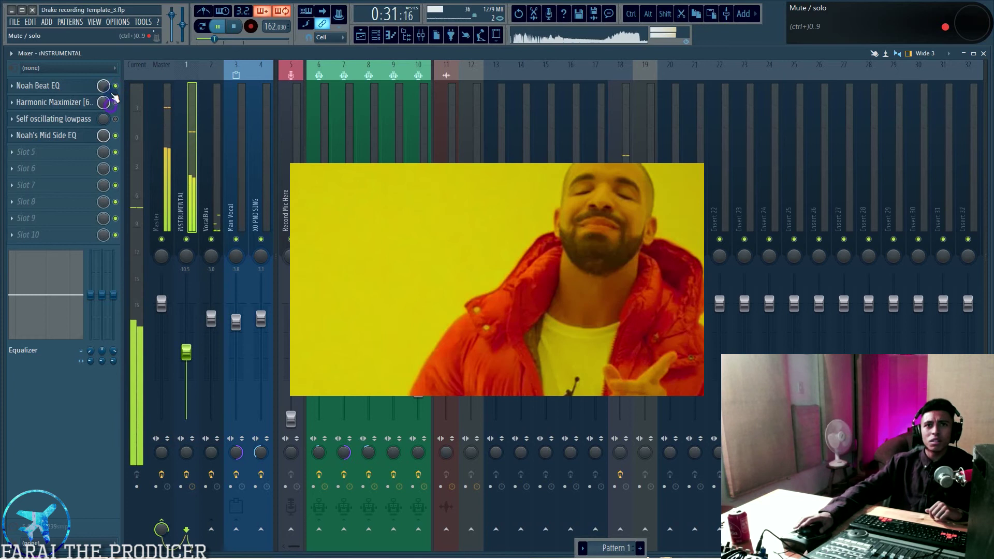
click(116, 136)
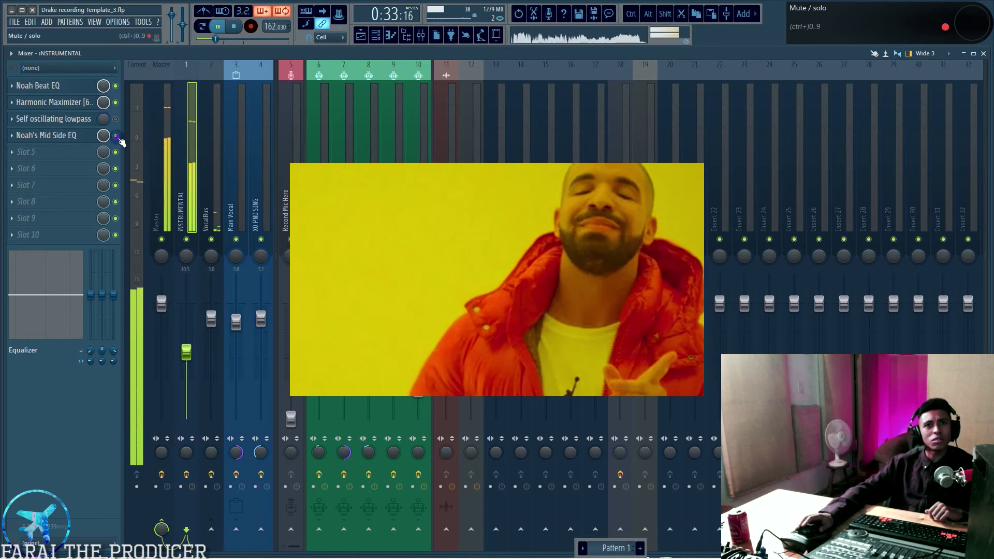
click(116, 136)
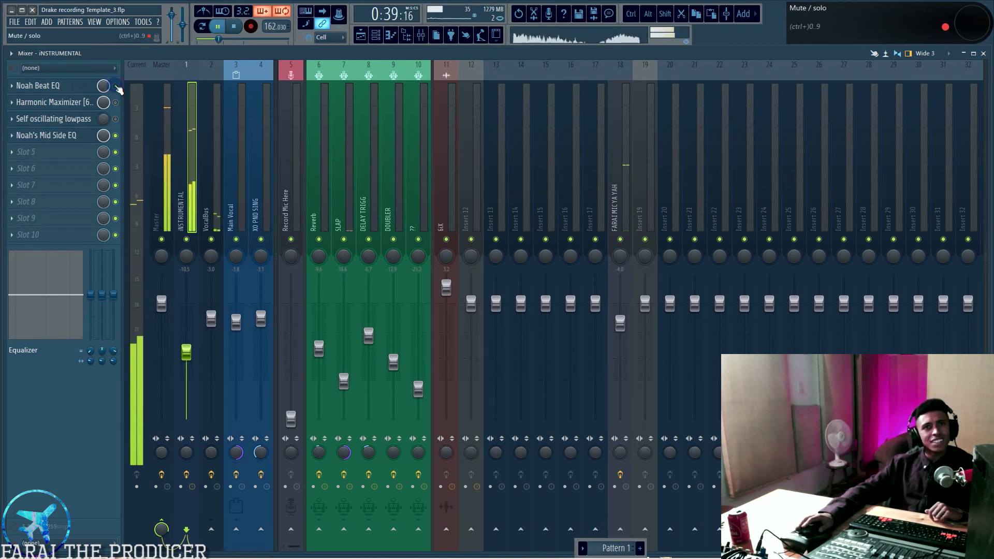
key(space)
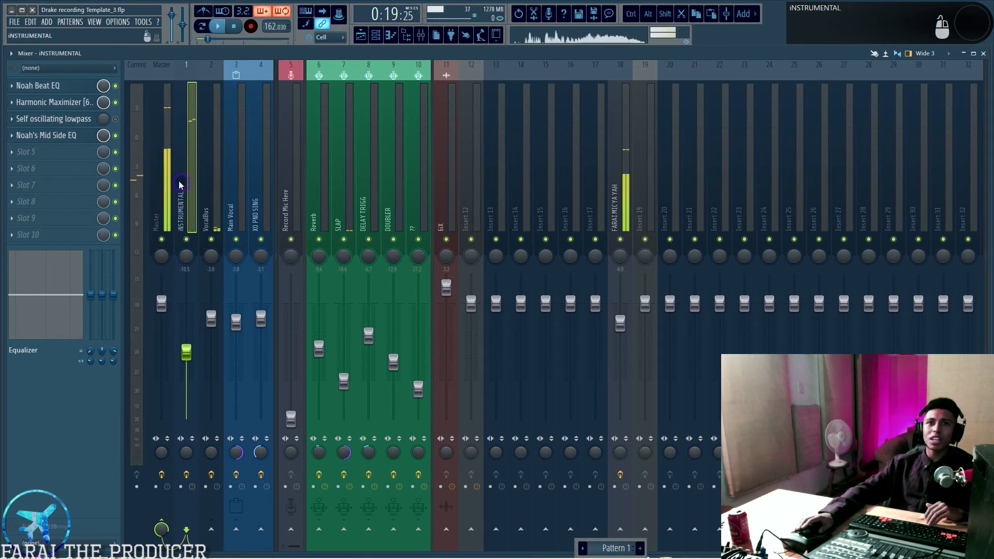
- Open Fruity Stereo Enhancer and Noah Para Compressor on the Master track to review their settings
click(163, 186)
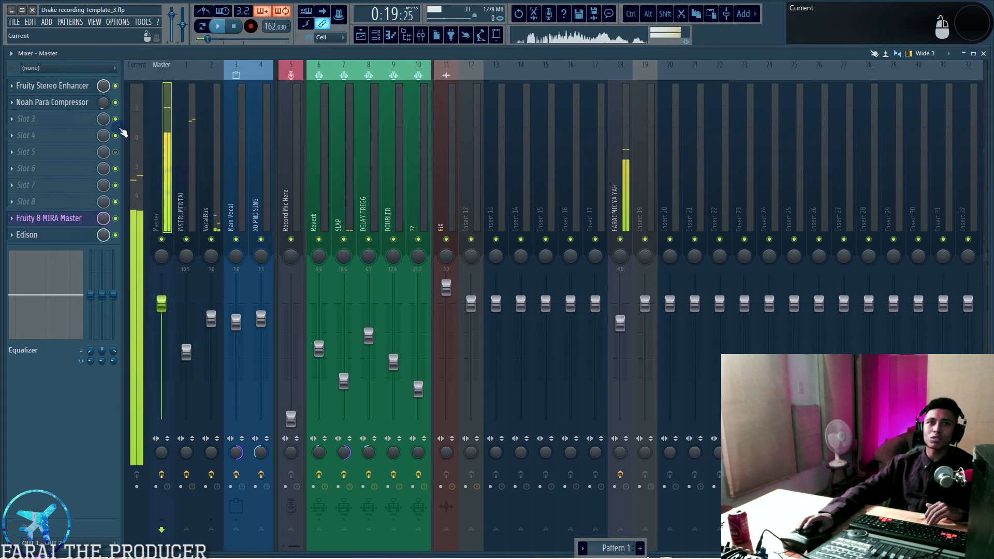
click(51, 86)
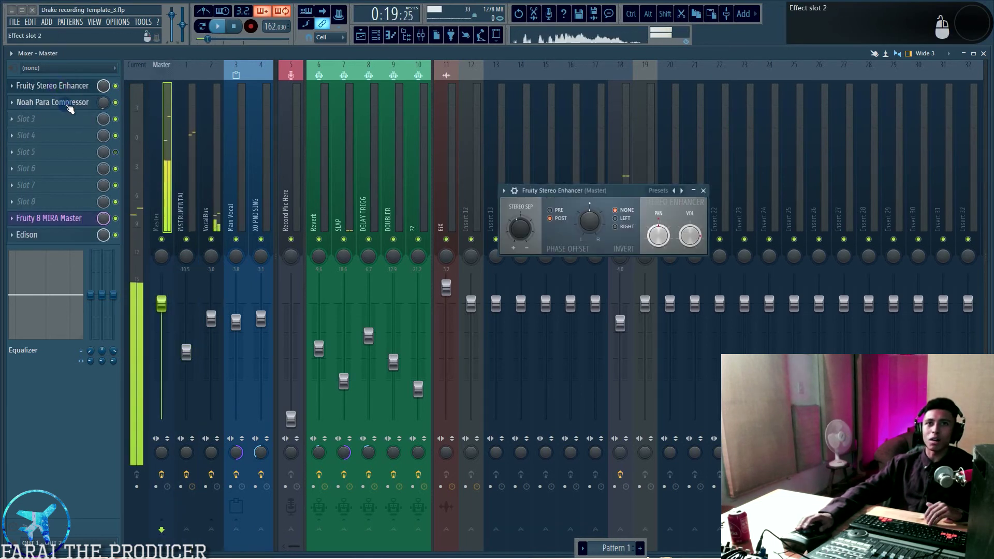
click(73, 103)
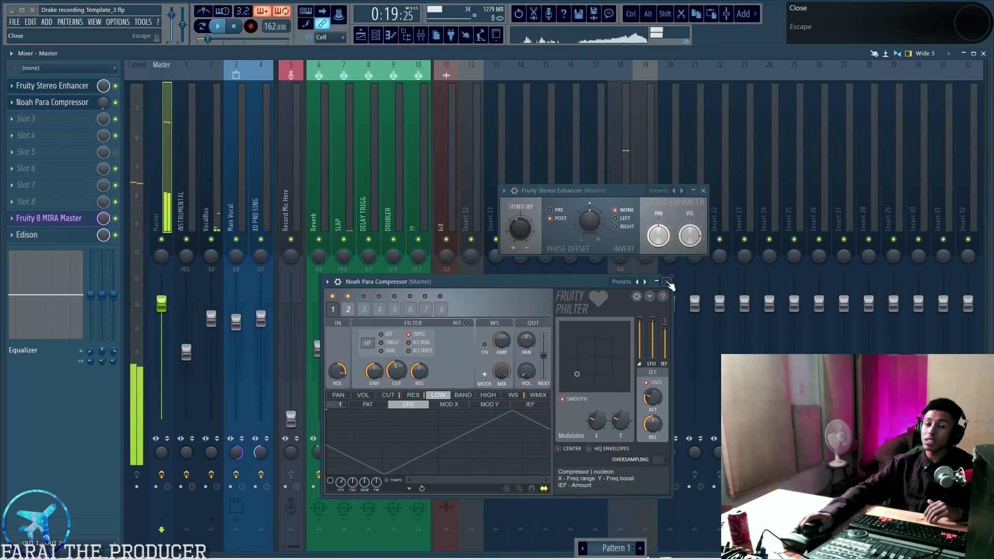
- Choose the Compressor preset for Noah Para Compressor and close both Master plugin windows
click(327, 281)
mouse_move(342, 312)
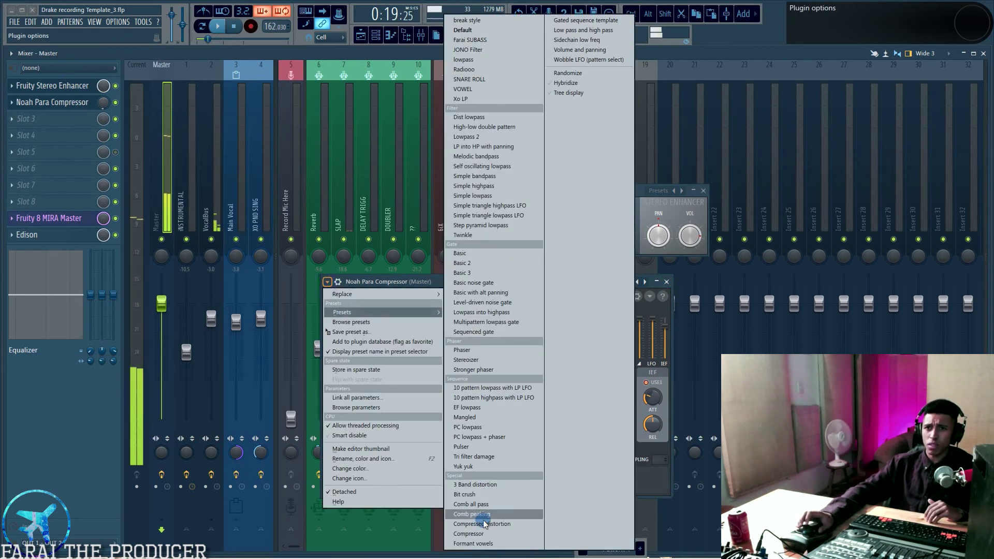
click(471, 533)
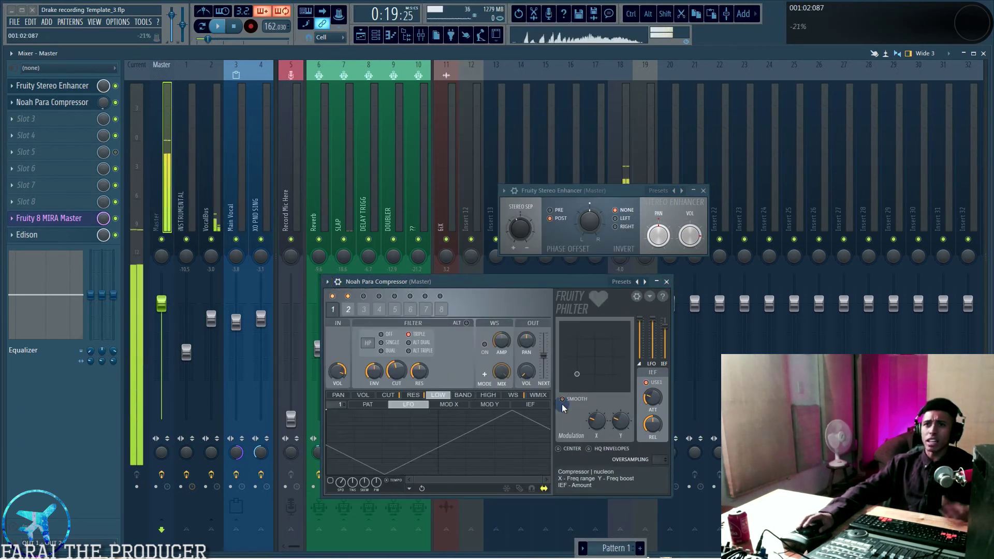
click(666, 282)
click(702, 191)
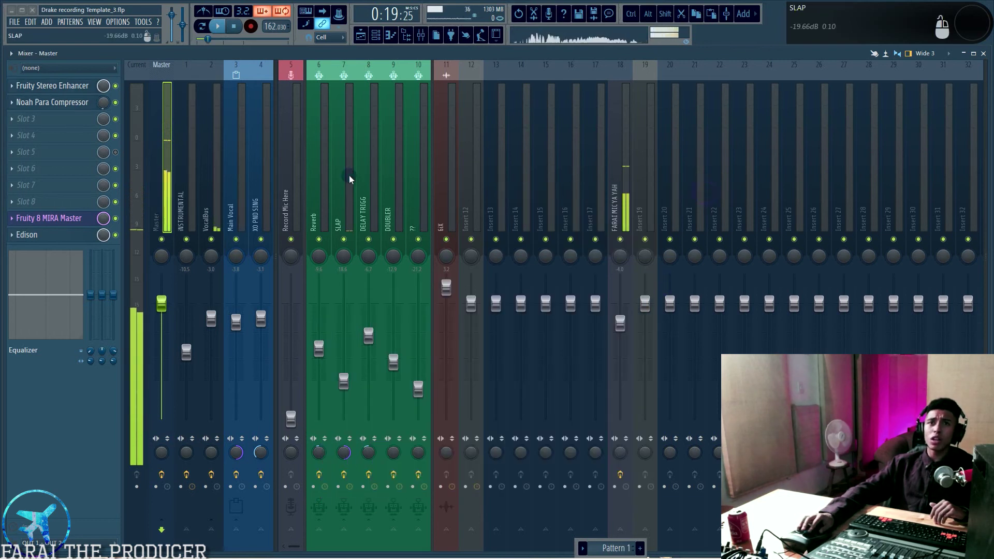
- Review the Farai Off The Lean reverb settings on the Reverb track and close the plugin
click(318, 172)
click(78, 88)
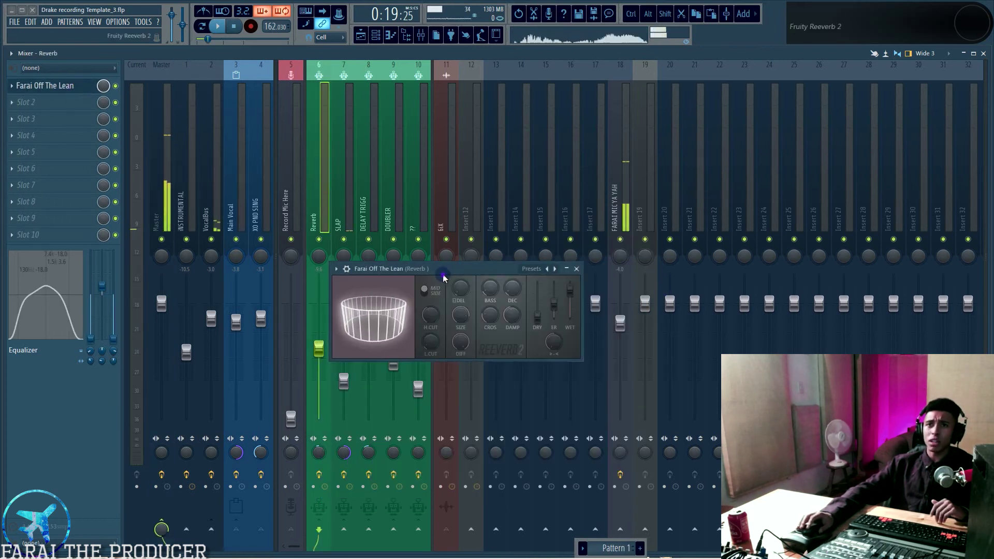
drag(445, 268, 356, 281)
click(487, 281)
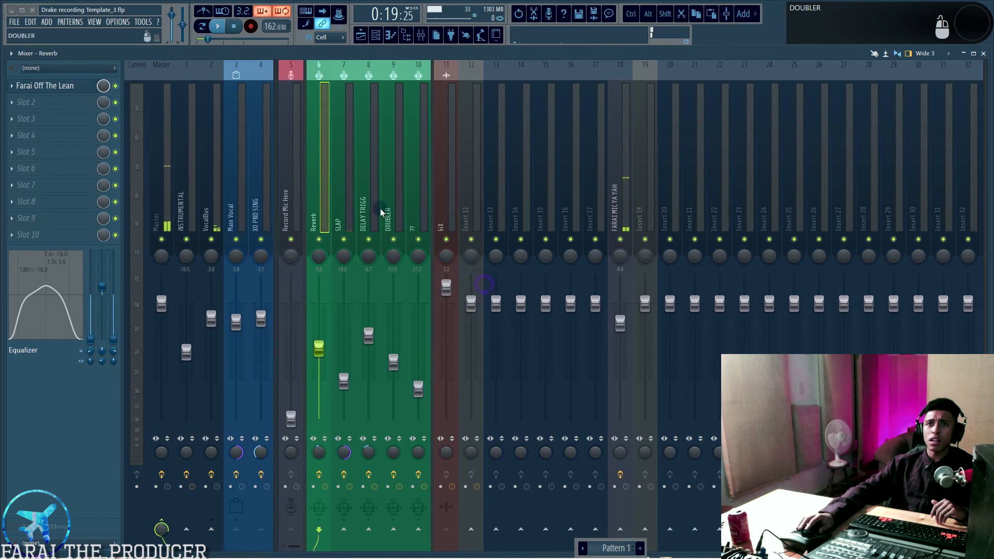
- Review the Slap 2 delay settings on the SLAP track, close the plugin and select DELAY TRIGG
click(344, 176)
click(69, 103)
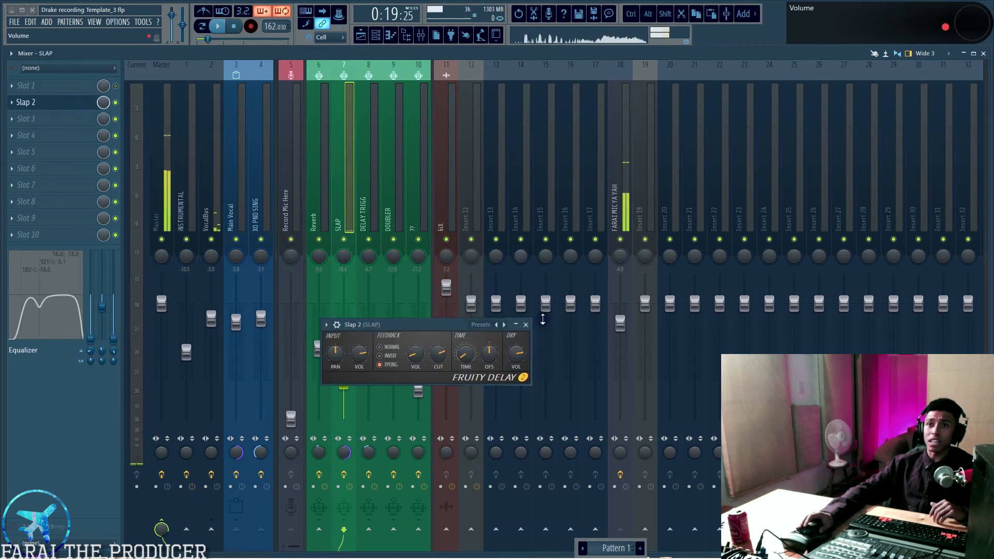
click(527, 325)
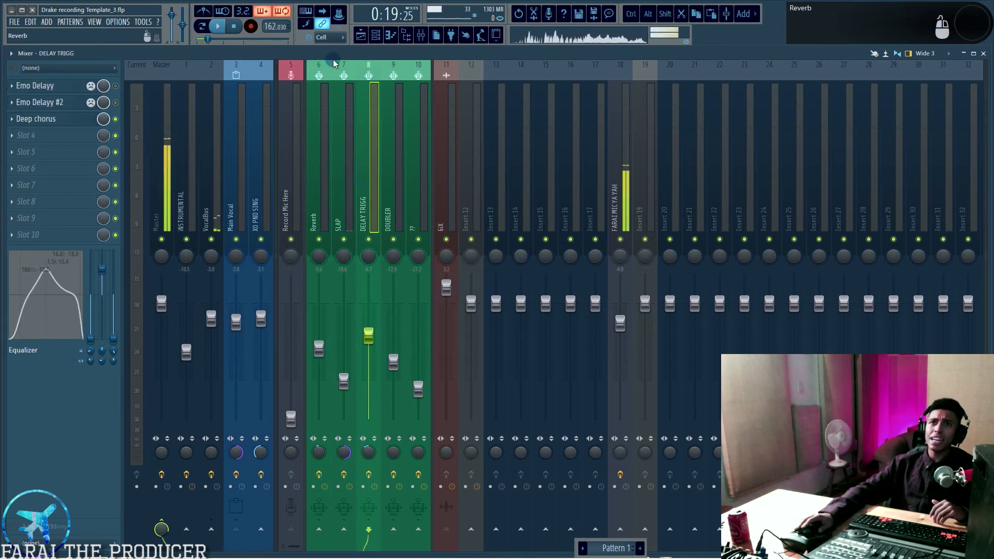
- Unsolo the beat track in the playlist so that all tracks play again
key(F5)
scroll(177, 217, down, 3)
click(109, 185)
right_click(109, 154)
right_click(109, 154)
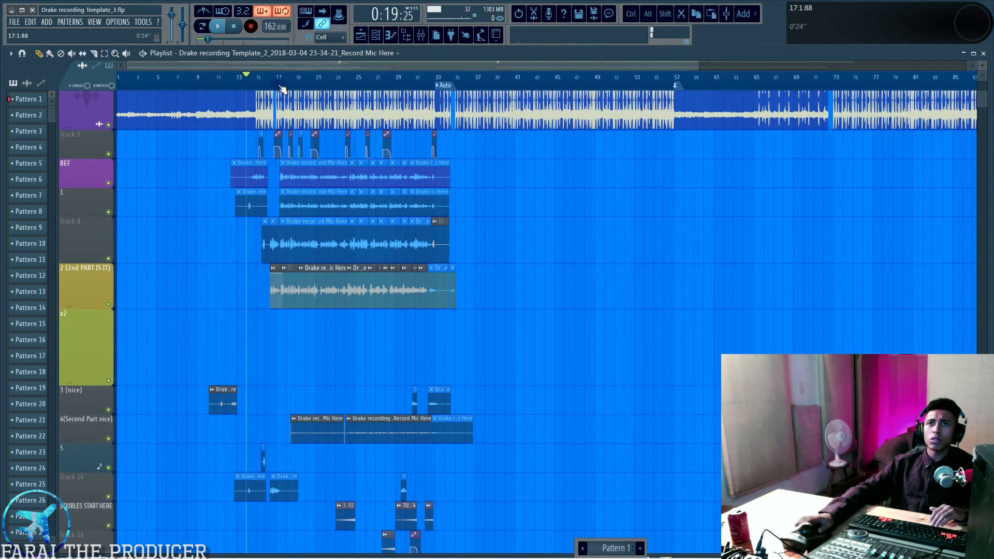
- Play the song from a vocal section while watching the DELAY TRIGG track in the mixer, and stop playback
scroll(280, 84, up, 5)
click(436, 81)
key(space)
key(F9)
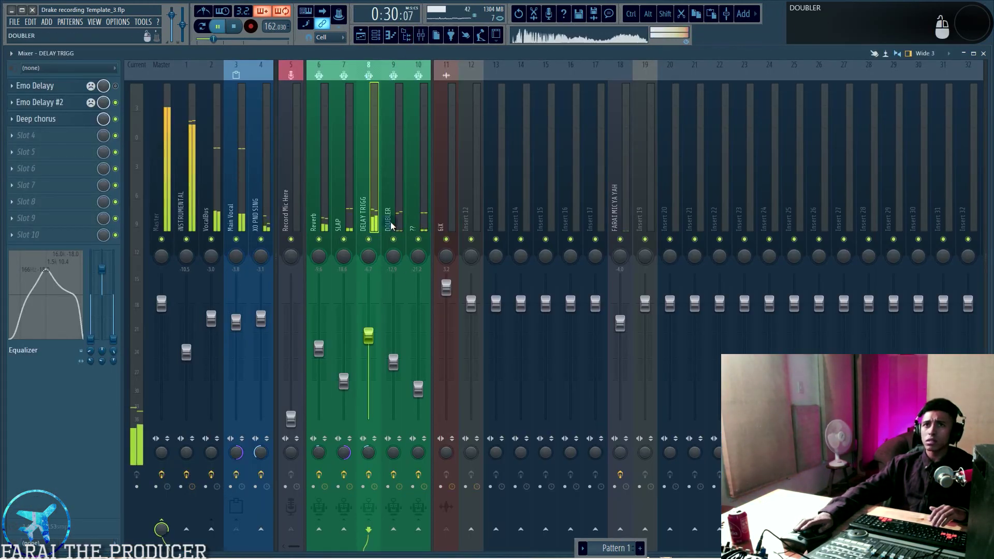
key(space)
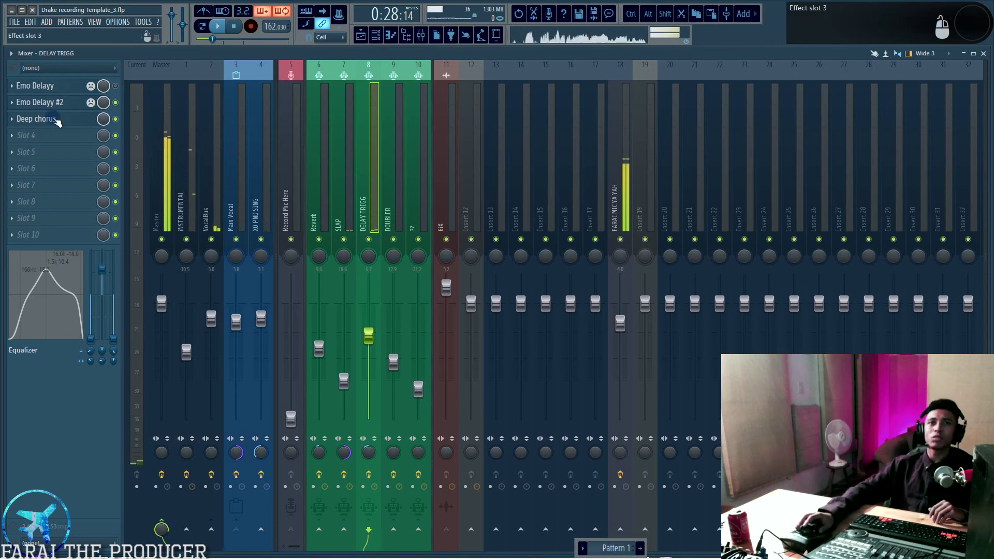
- Open Deep chorus and Emo Delayy #2 on DELAY TRIGG and arrange their windows one above the other for review
click(60, 119)
drag(142, 98, 239, 122)
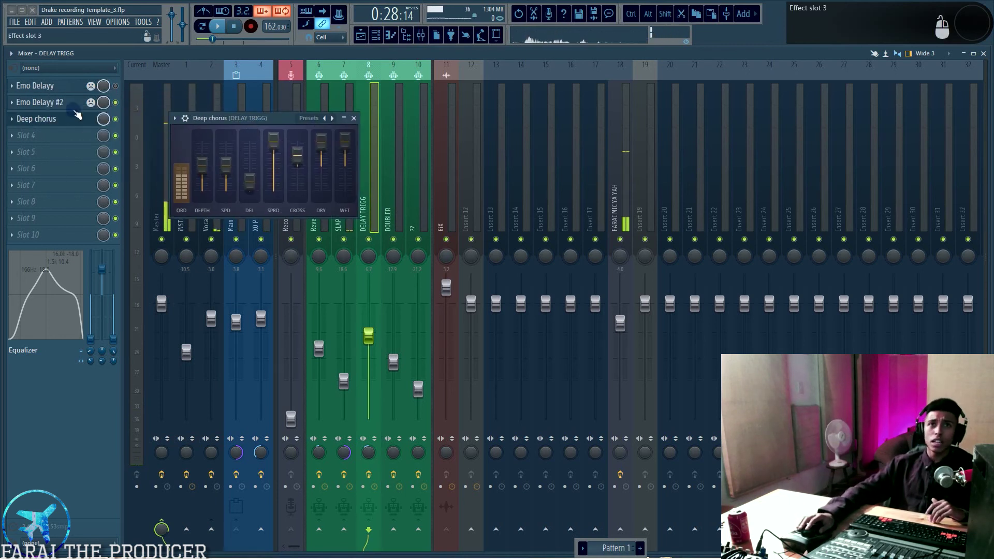
click(52, 102)
drag(399, 154, 275, 230)
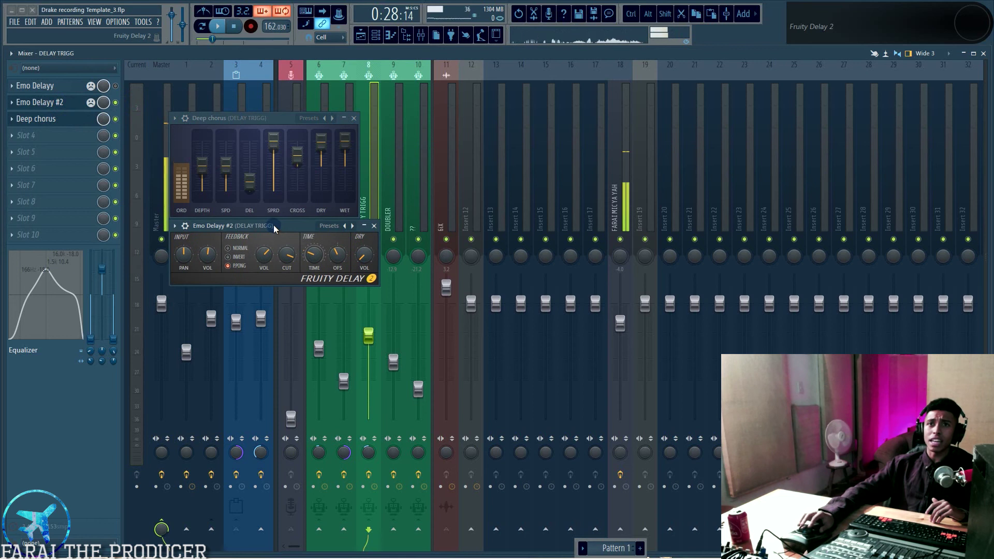
- Close the Emo Delayy #2 and Deep chorus windows and select the DOUBLER mixer track
click(374, 226)
click(353, 119)
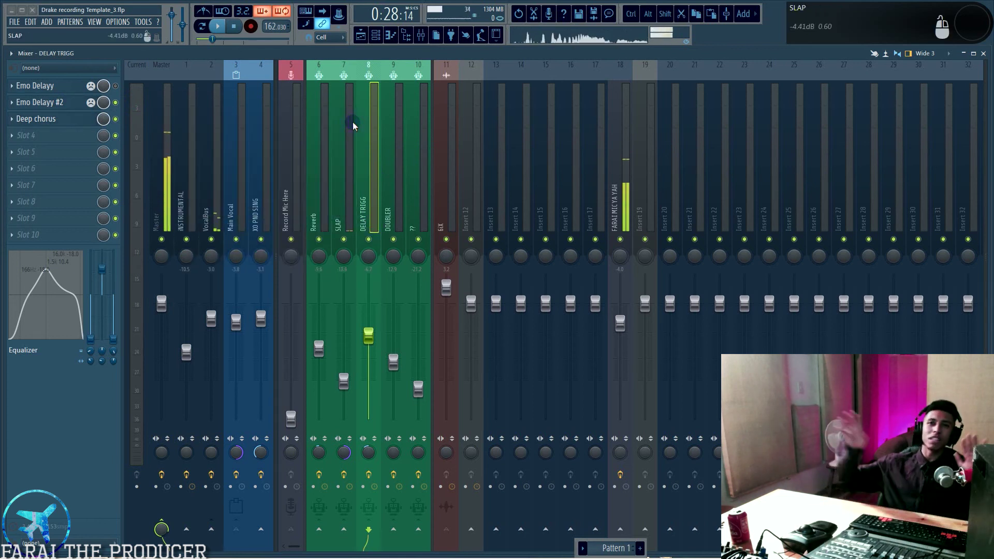
click(385, 180)
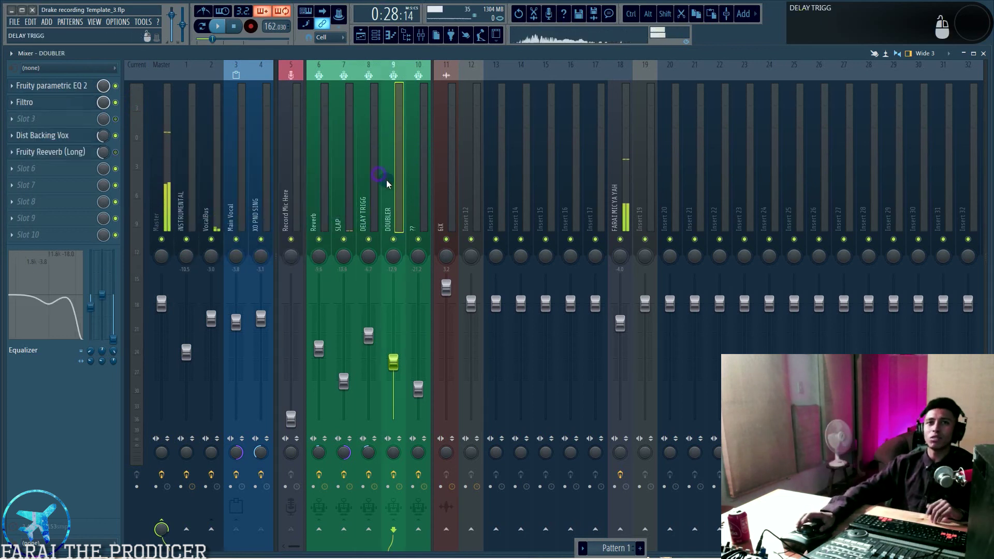
- Review the Filtro settings on DOUBLER, close the plugin, and check the effect slots of the ?? and 6iX tracks
click(59, 102)
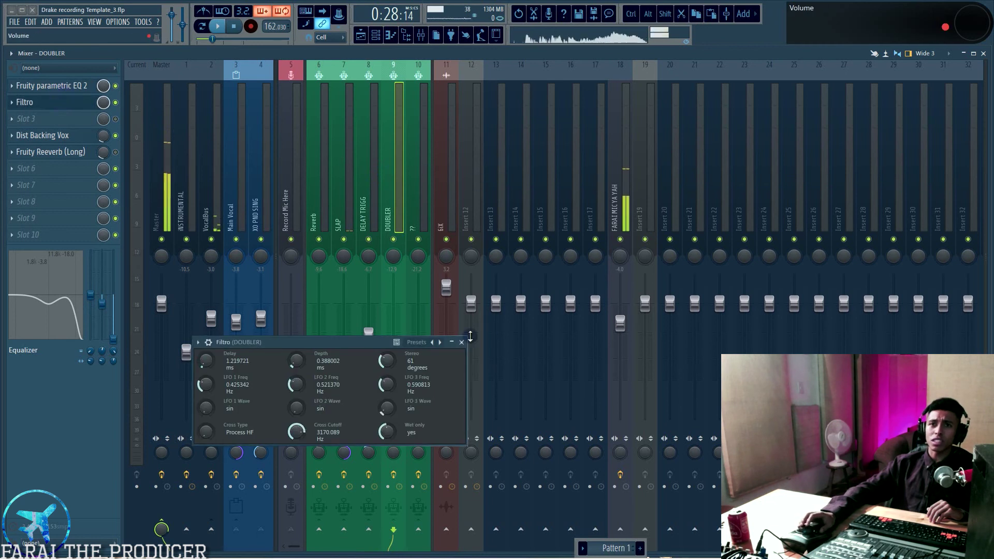
click(459, 339)
click(411, 194)
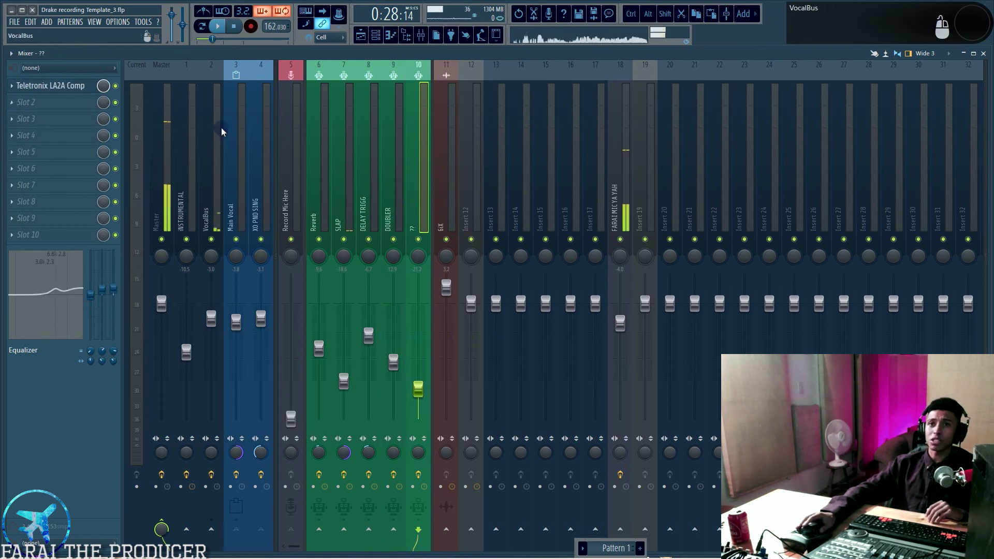
click(447, 206)
- Set the playback position in the playlist to about the middle of bar 24, near the end of the first JUICE WRLD clip
click(361, 35)
scroll(409, 342, down, 3)
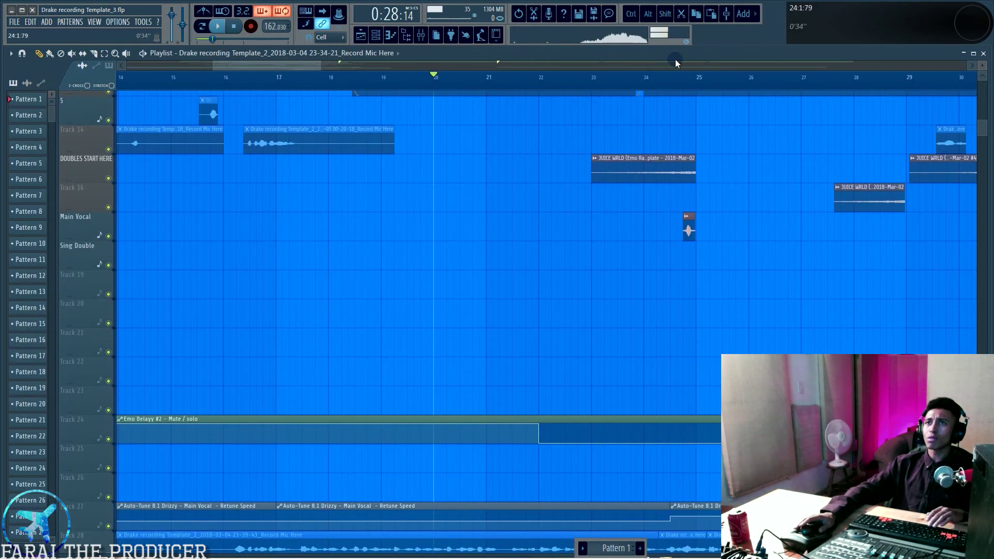
click(678, 77)
key(space)
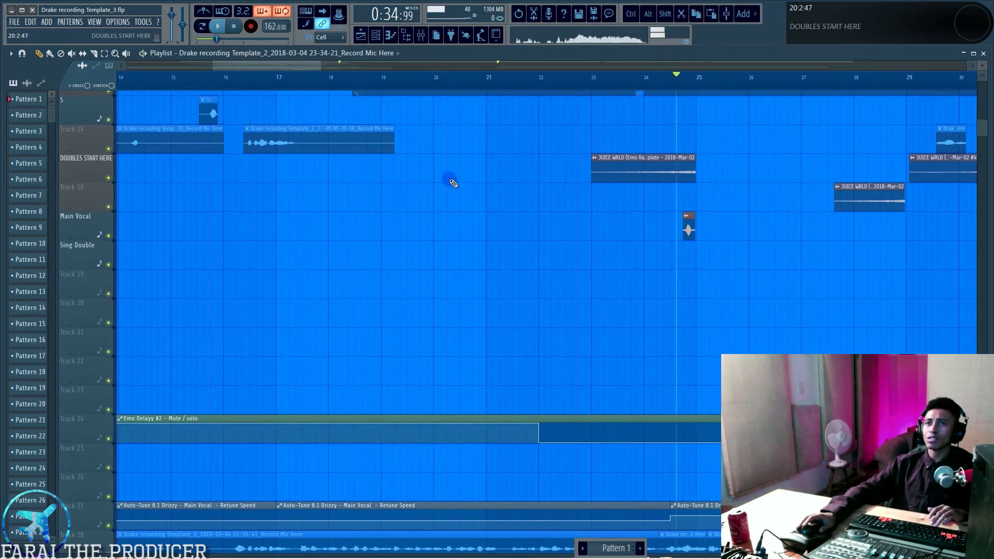
scroll(468, 87, down, 4)
- Select the XO PND SING track in the mixer to show its effects, and look through the vocal tracks in the playlist
click(421, 36)
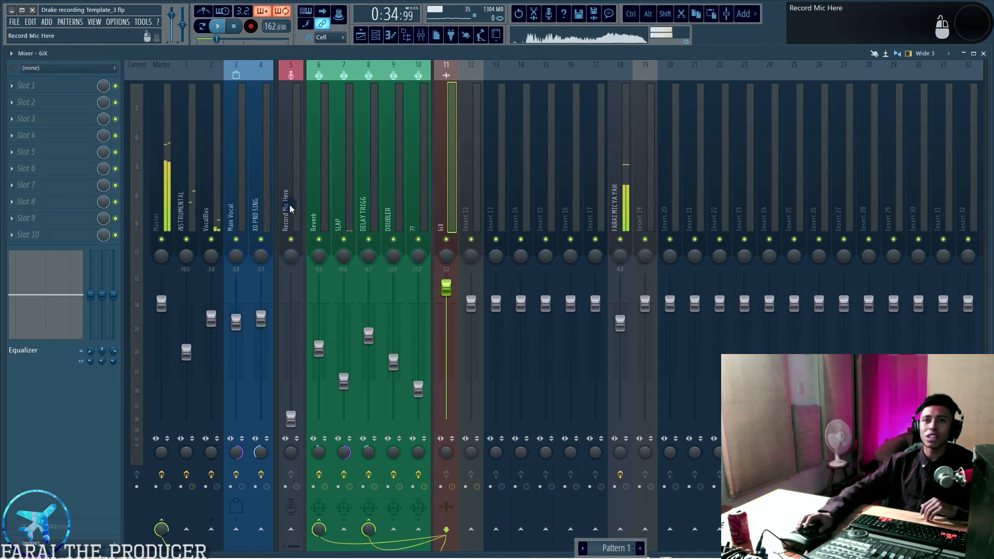
click(260, 199)
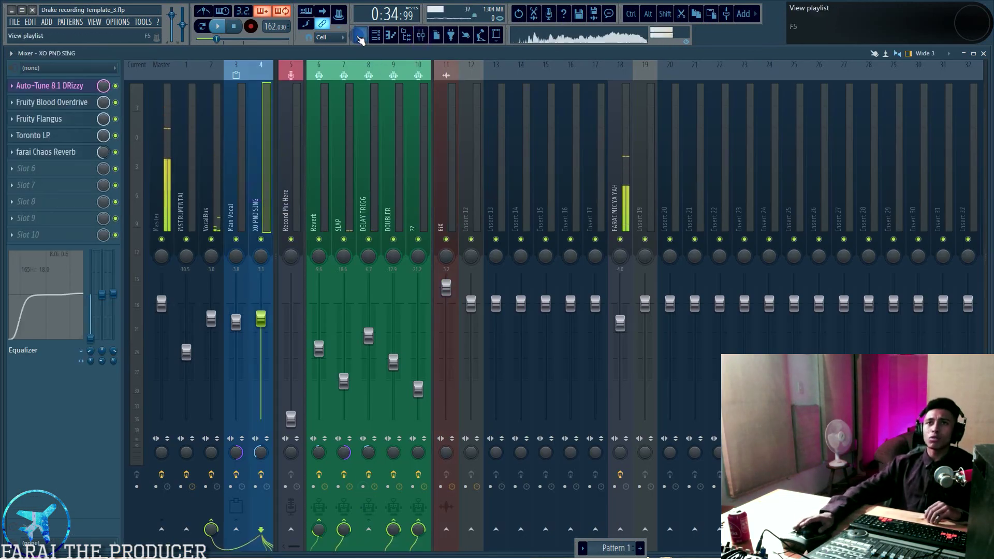
click(360, 38)
scroll(466, 336, down, 5)
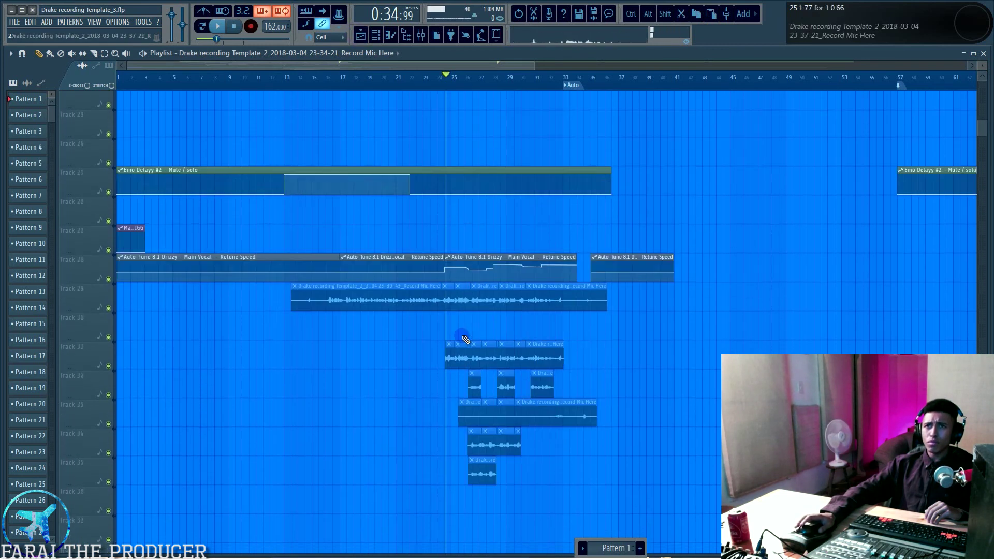
scroll(435, 261, up, 10)
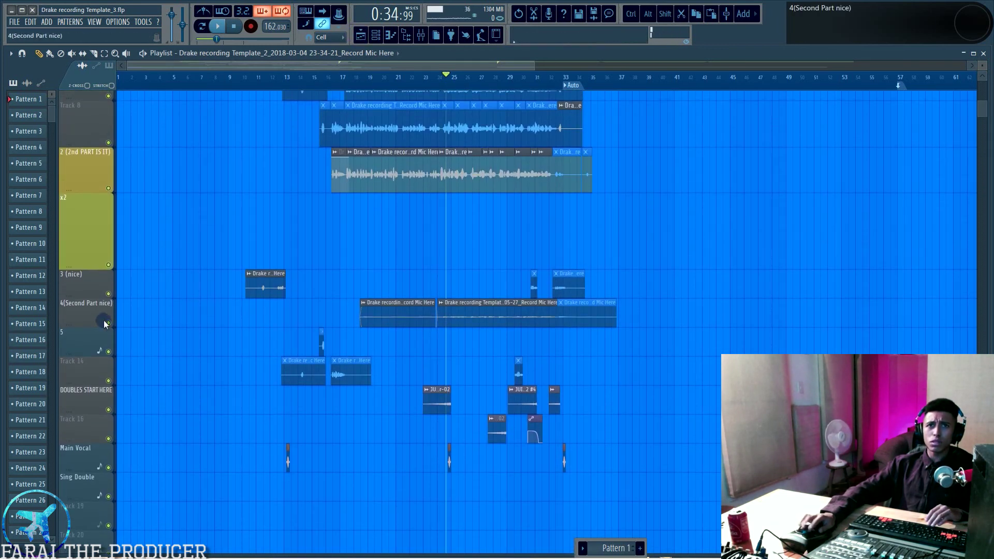
- Play the song from the set position while watching the XO PND SING track in the mixer, and stop playback
key(space)
scroll(104, 310, up, 8)
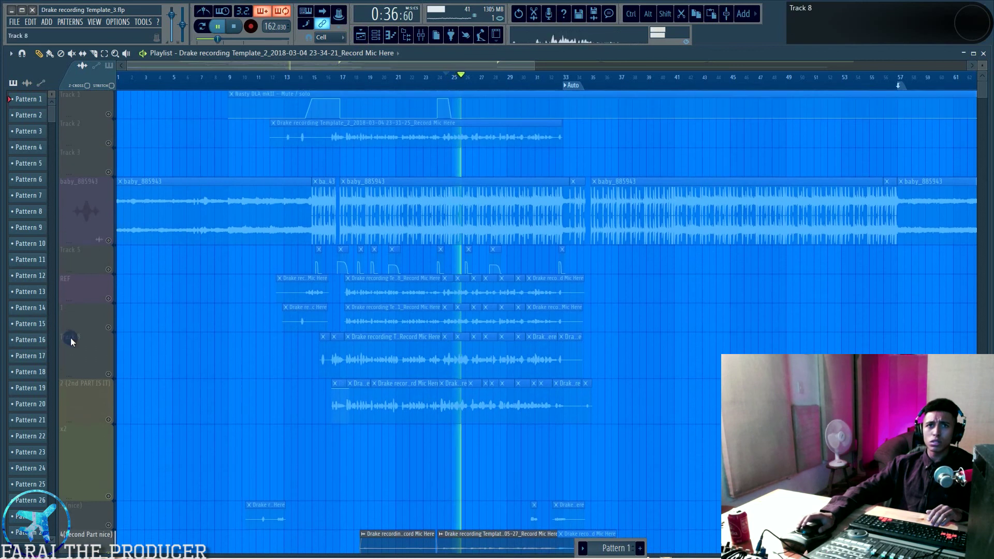
scroll(70, 337, down, 8)
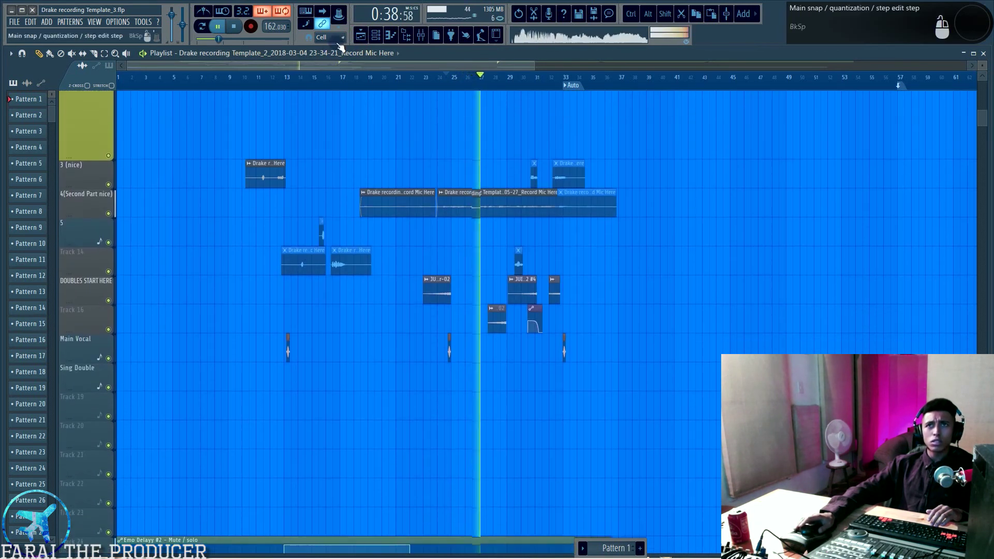
key(F9)
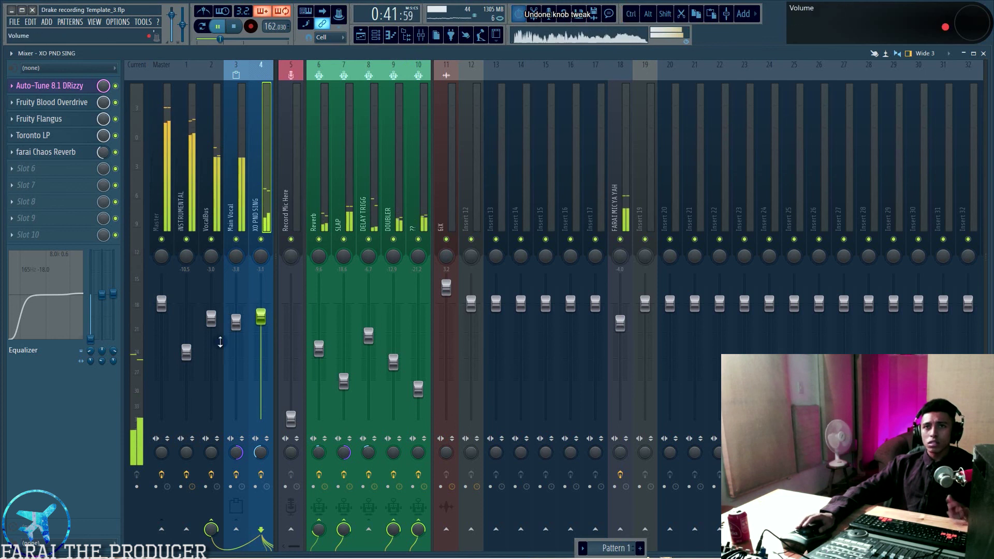
key(space)
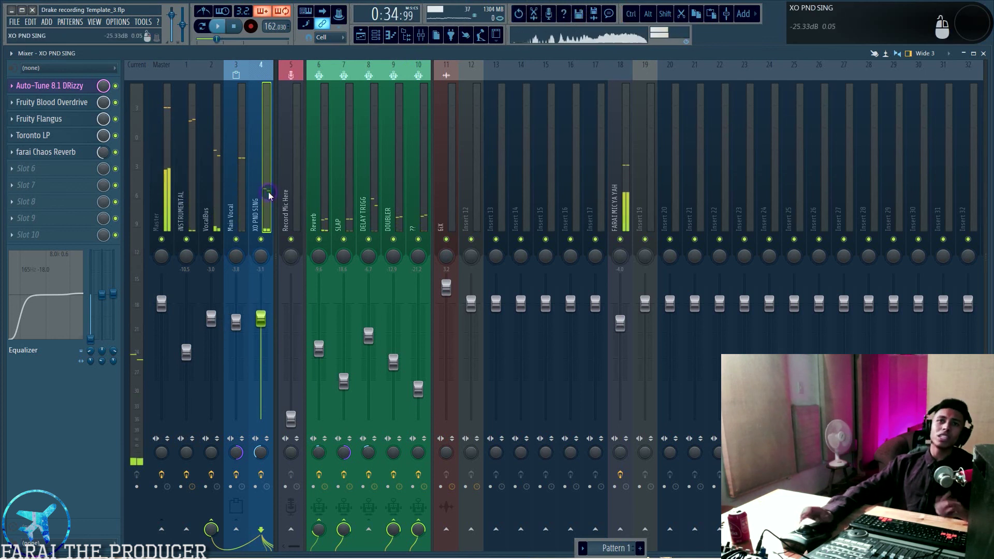